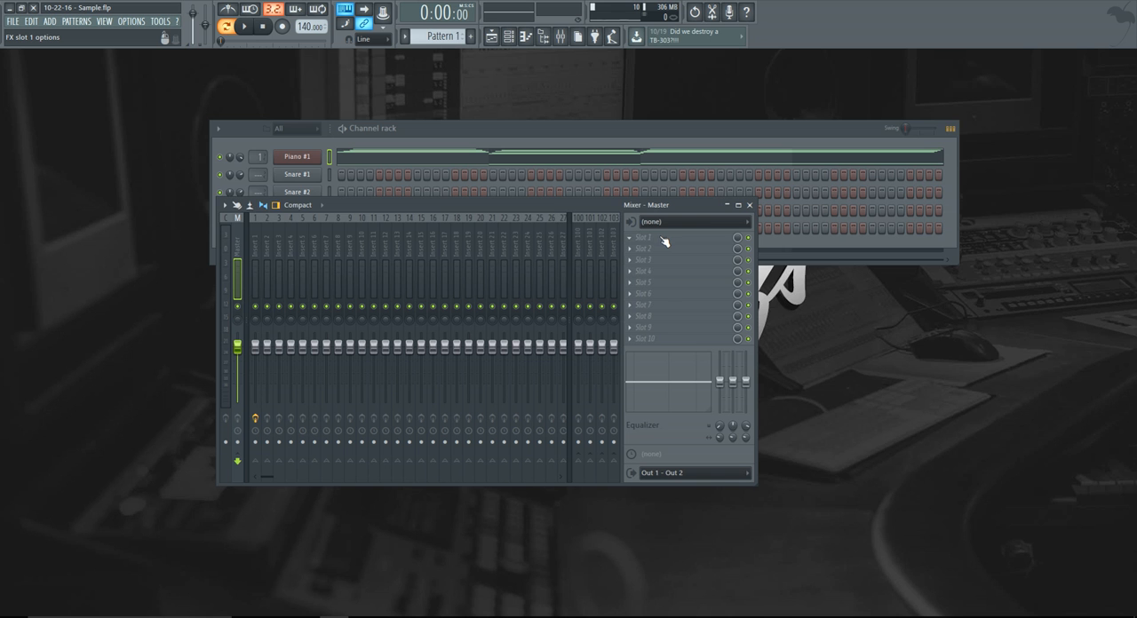
Load Edison into the first effect slot of the Master mixer track and close the mixer.
{"action": "left_click", "coordinate": [665, 241]}
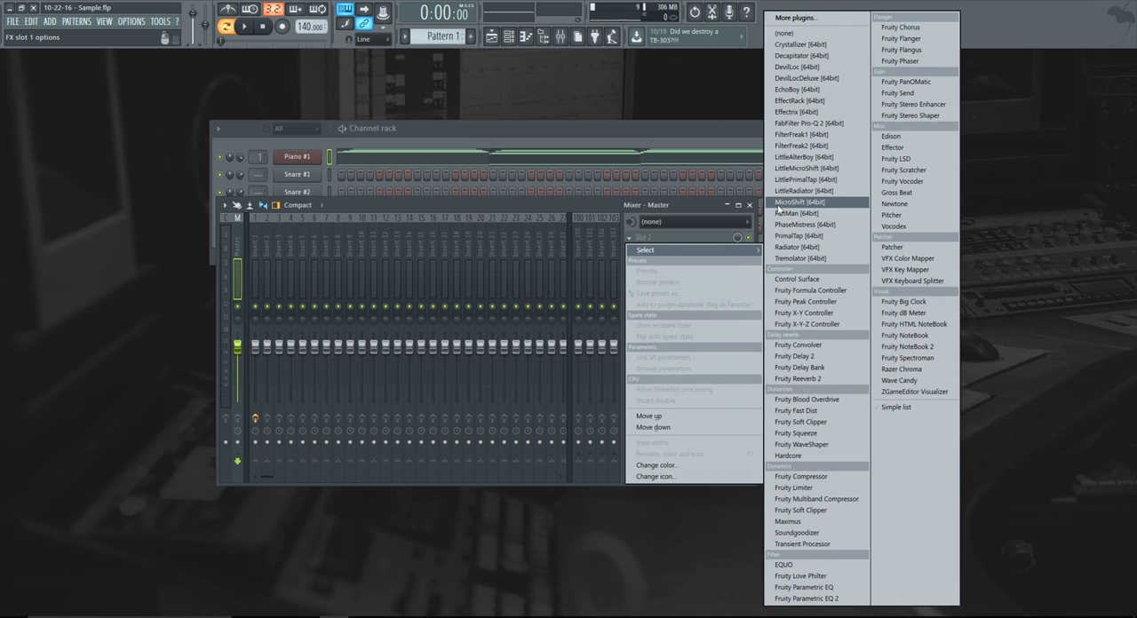
{"action": "left_click", "coordinate": [892, 137]}
{"action": "left_click_drag", "start_coordinate": [593, 179], "coordinate": [614, 245]}
{"action": "left_click", "coordinate": [751, 207]}
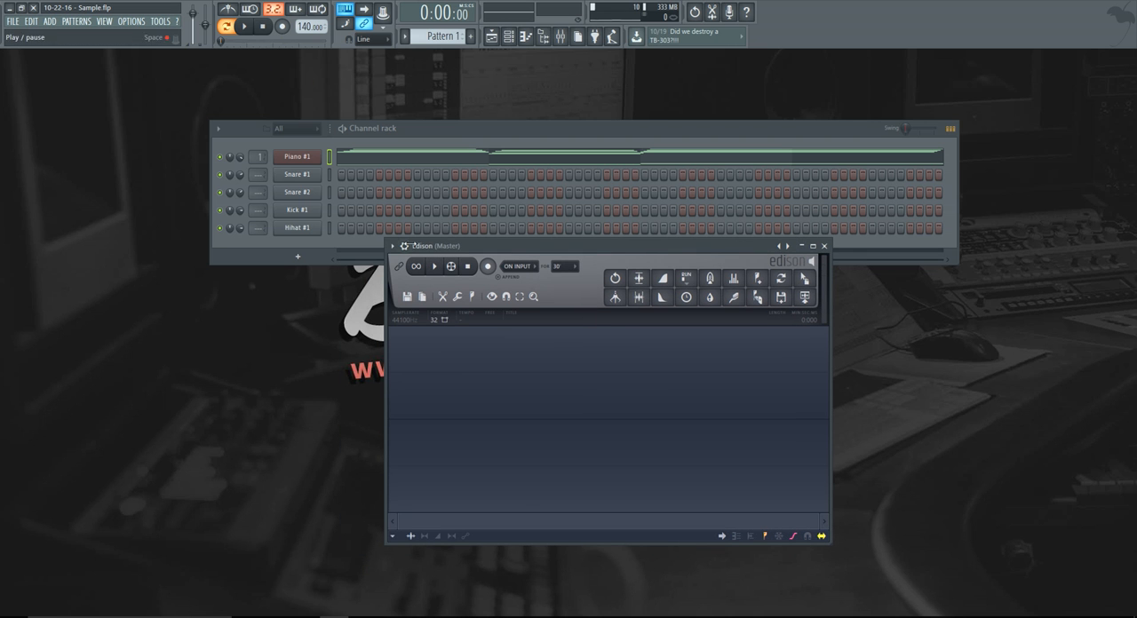
Record one pass of the Piano #1 pattern into Edison, stopping both recording and playback once the pattern loops.
{"action": "left_click", "coordinate": [489, 267]}
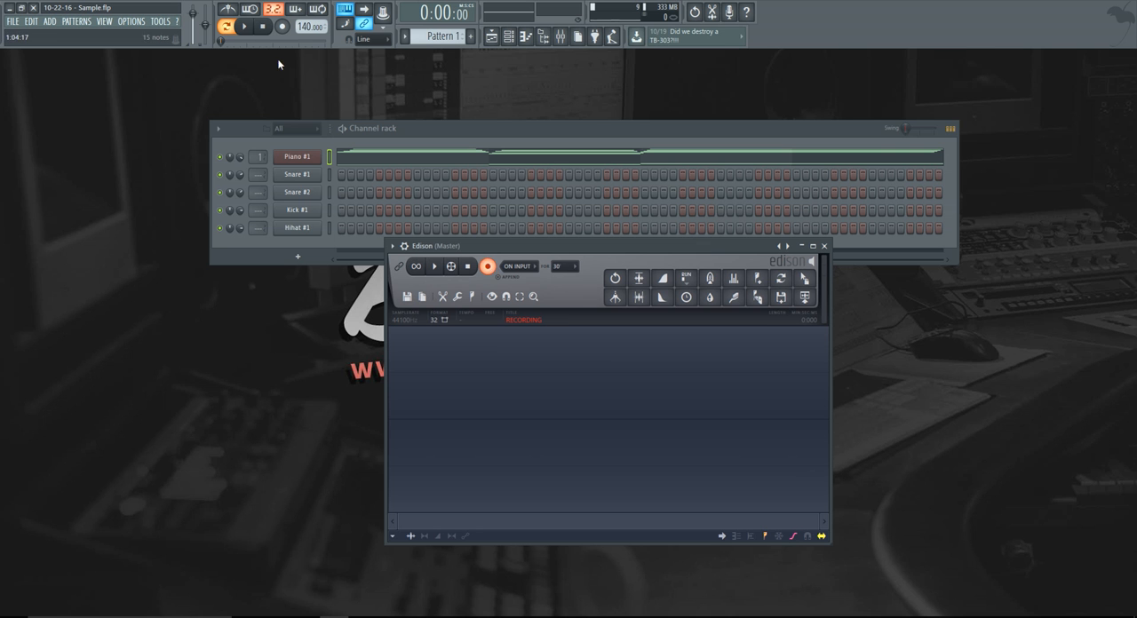
{"action": "left_click", "coordinate": [248, 30]}
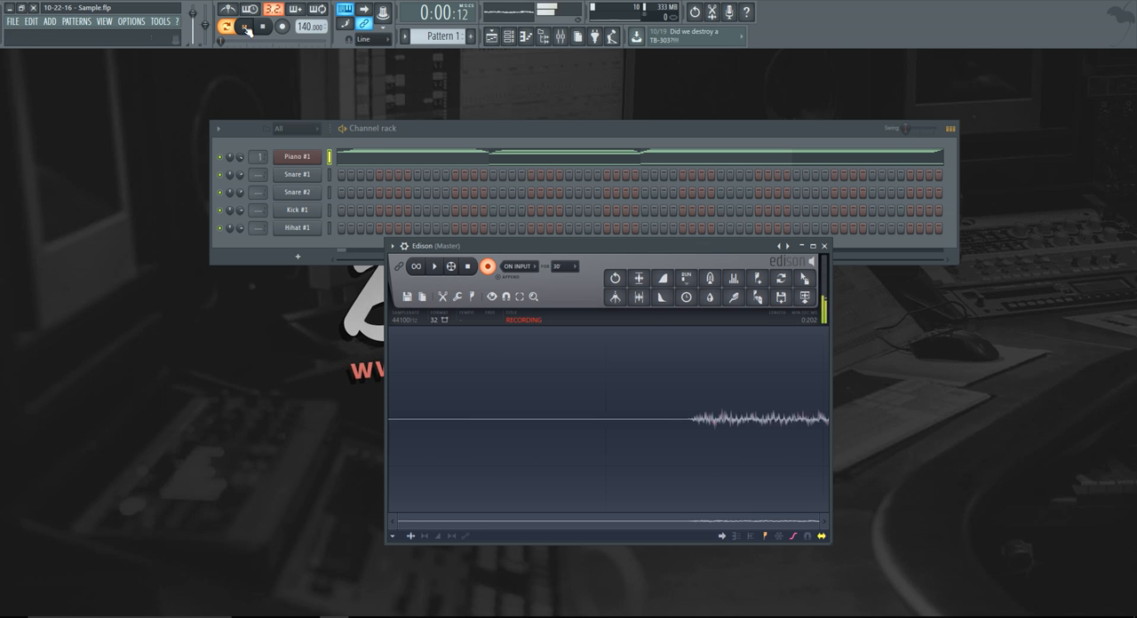
{"action": "left_click", "coordinate": [488, 268]}
{"action": "key", "text": "space"}
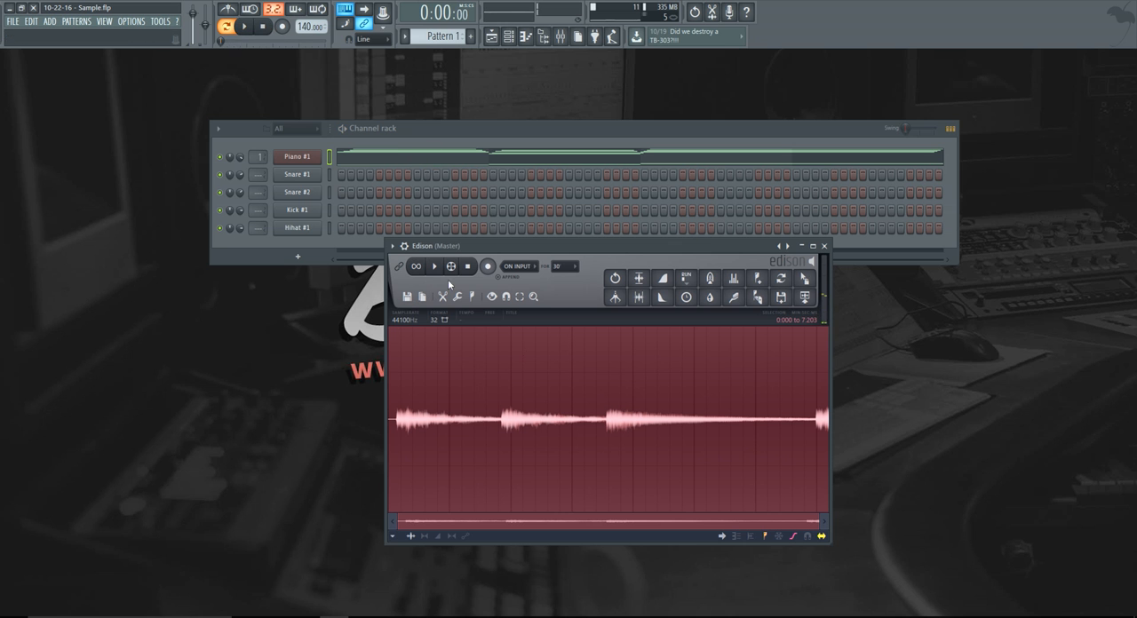
Cut the silence before the first piano note in Edison, from 0 to about 0.137 s.
{"action": "left_click", "coordinate": [469, 397]}
{"action": "double_click", "coordinate": [401, 404]}
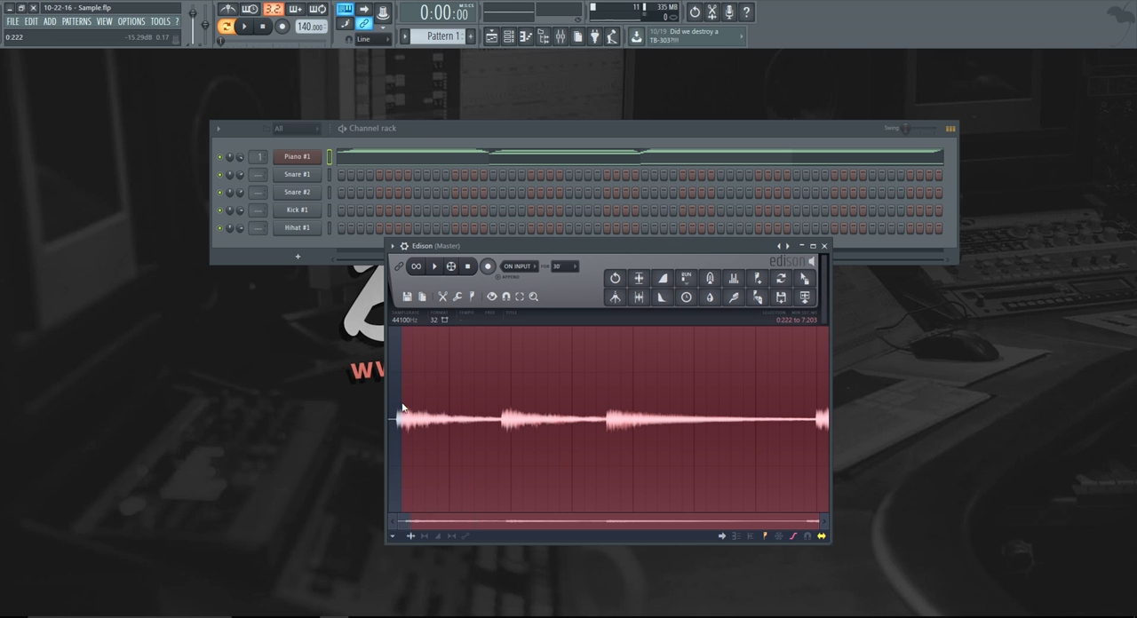
{"action": "scroll", "coordinate": [395, 419], "scroll_direction": "up", "scroll_amount": 3}
{"action": "left_click_drag", "start_coordinate": [395, 419], "coordinate": [459, 420]}
{"action": "scroll", "coordinate": [430, 429], "scroll_direction": "up", "scroll_amount": 5}
{"action": "scroll", "coordinate": [470, 424], "scroll_direction": "up", "scroll_amount": 2}
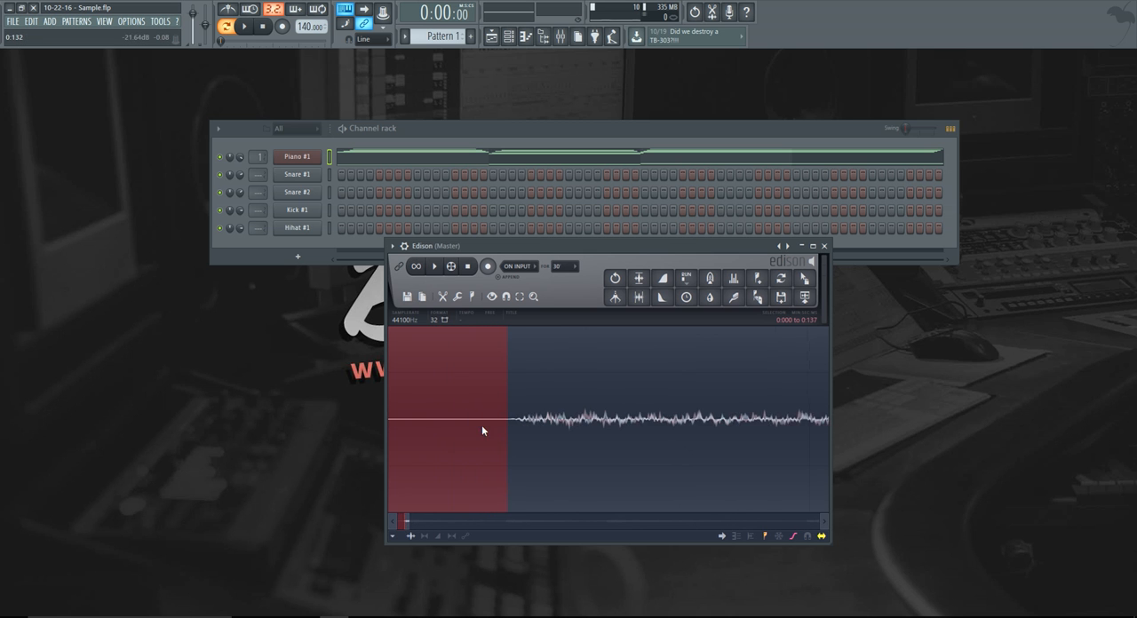
{"action": "right_click", "coordinate": [500, 426]}
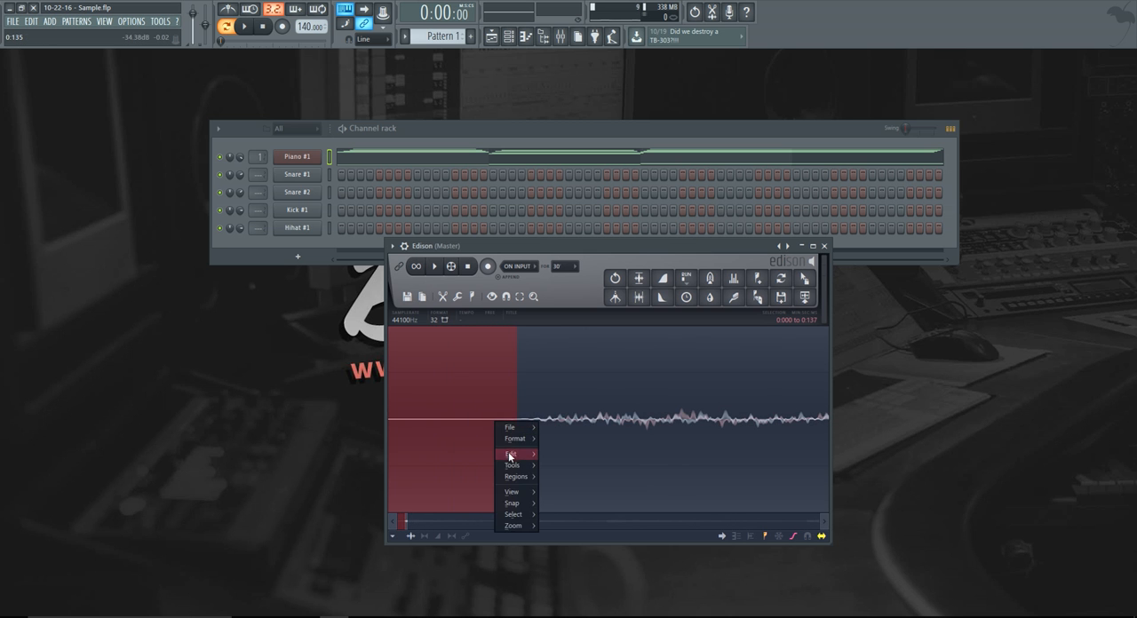
{"action": "mouse_move", "coordinate": [533, 468]}
{"action": "left_click", "coordinate": [555, 432]}
{"action": "scroll", "coordinate": [503, 450], "scroll_direction": "down", "scroll_amount": 8}
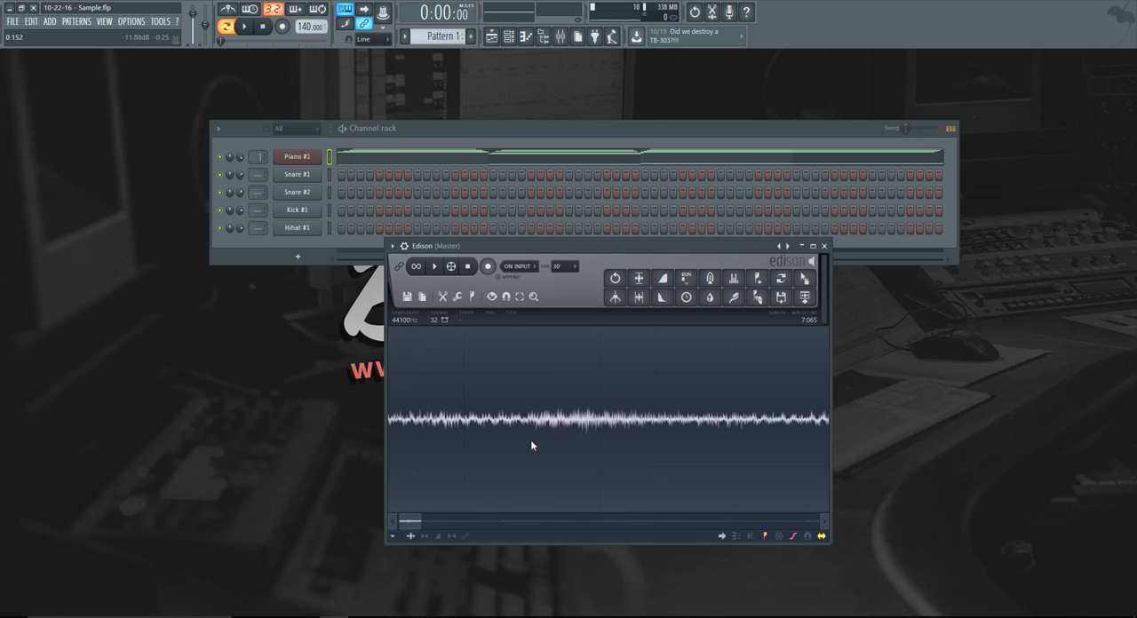
Cut the repeated note at the end of the recording, from its onset at about 6.851 s to the end.
{"action": "scroll", "coordinate": [775, 454], "scroll_direction": "up", "scroll_amount": 6}
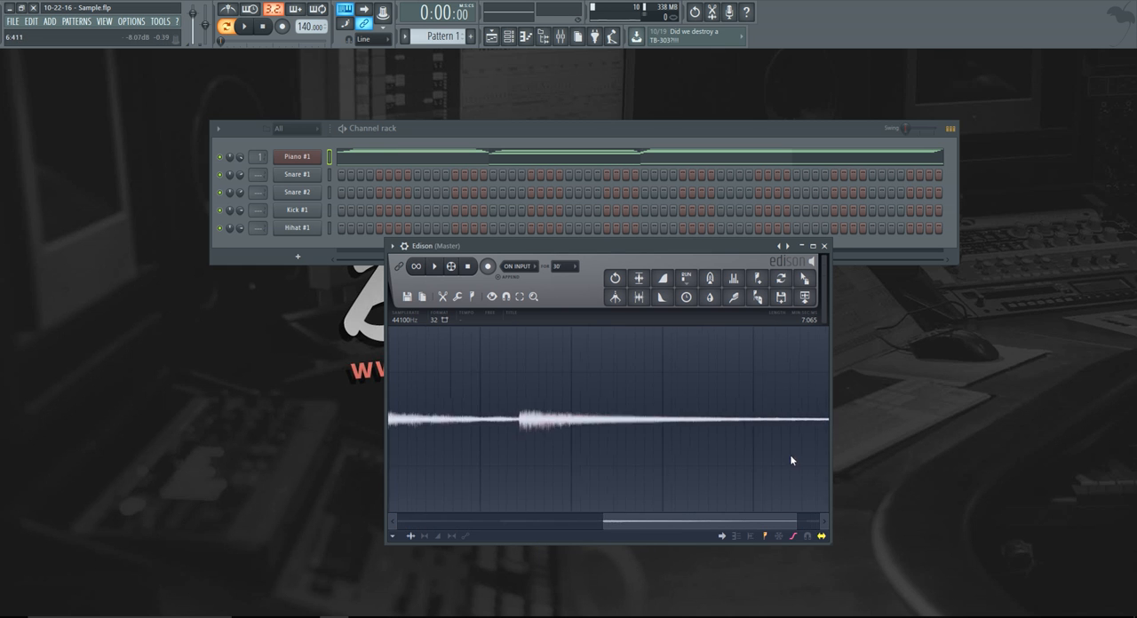
{"action": "left_click_drag", "start_coordinate": [740, 522], "coordinate": [768, 471]}
{"action": "scroll", "coordinate": [779, 449], "scroll_direction": "up", "scroll_amount": 4}
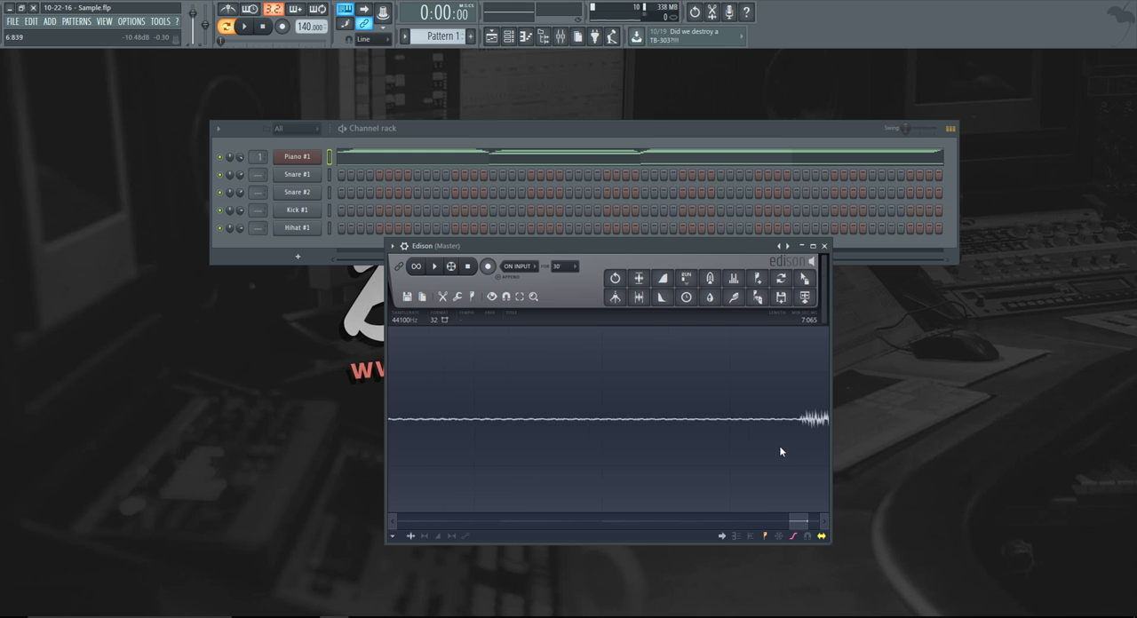
{"action": "left_click_drag", "start_coordinate": [810, 528], "coordinate": [802, 524]}
{"action": "left_click_drag", "start_coordinate": [601, 444], "coordinate": [1013, 441]}
{"action": "left_click_drag", "start_coordinate": [549, 443], "coordinate": [522, 441]}
{"action": "scroll", "coordinate": [523, 433], "scroll_direction": "up", "scroll_amount": 2}
{"action": "scroll", "coordinate": [525, 434], "scroll_direction": "up", "scroll_amount": 3}
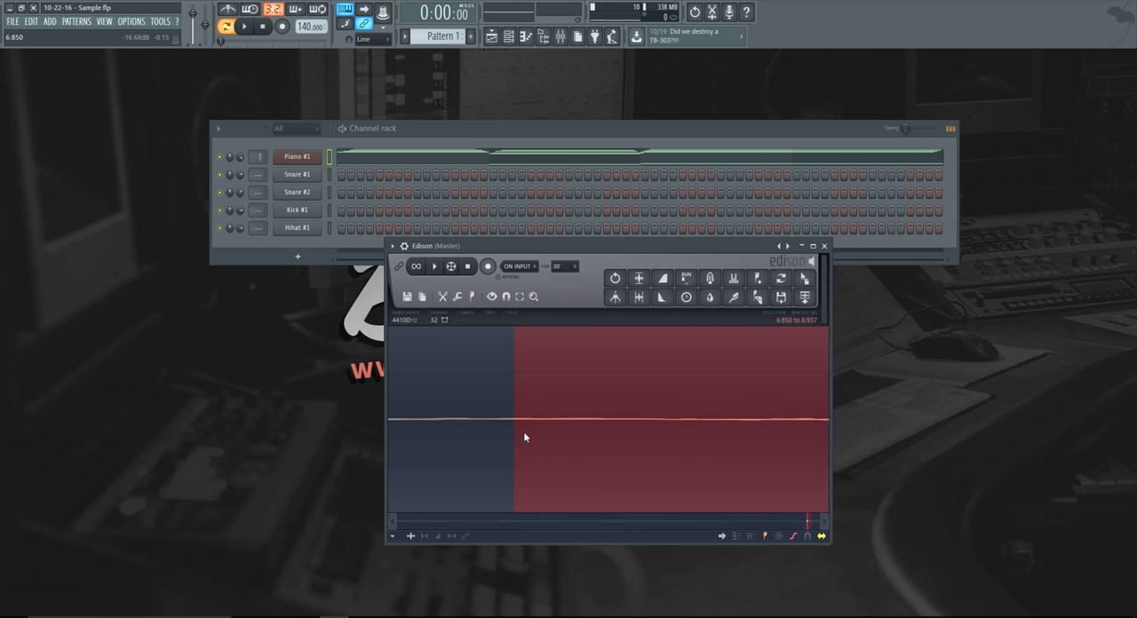
{"action": "scroll", "coordinate": [518, 424], "scroll_direction": "down", "scroll_amount": 4}
{"action": "left_click_drag", "start_coordinate": [517, 416], "coordinate": [604, 442]}
{"action": "left_click_drag", "start_coordinate": [669, 428], "coordinate": [514, 430]}
{"action": "scroll", "coordinate": [473, 426], "scroll_direction": "down", "scroll_amount": 5}
{"action": "scroll", "coordinate": [702, 456], "scroll_direction": "down", "scroll_amount": 1}
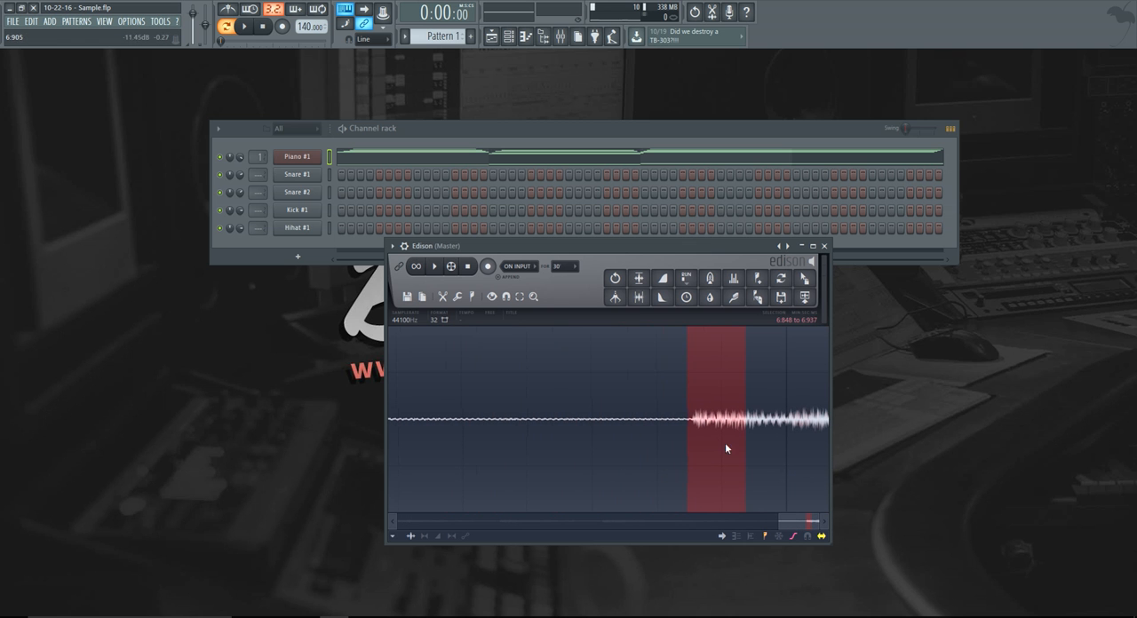
{"action": "scroll", "coordinate": [690, 432], "scroll_direction": "up", "scroll_amount": 3}
{"action": "scroll", "coordinate": [667, 435], "scroll_direction": "up", "scroll_amount": 1}
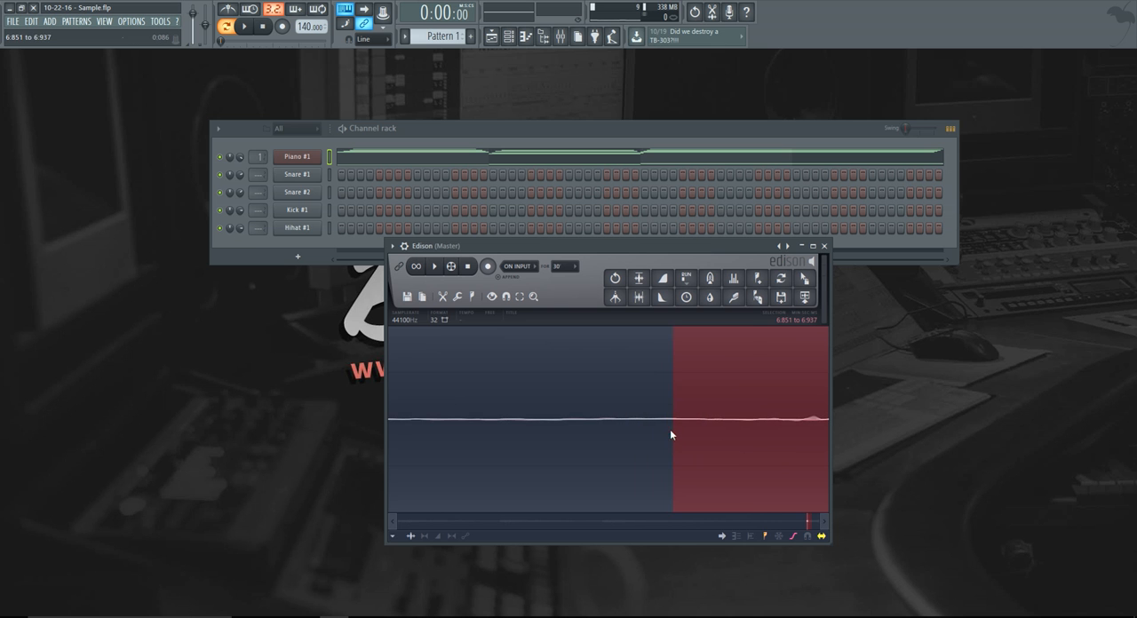
{"action": "scroll", "coordinate": [684, 435], "scroll_direction": "down", "scroll_amount": 5}
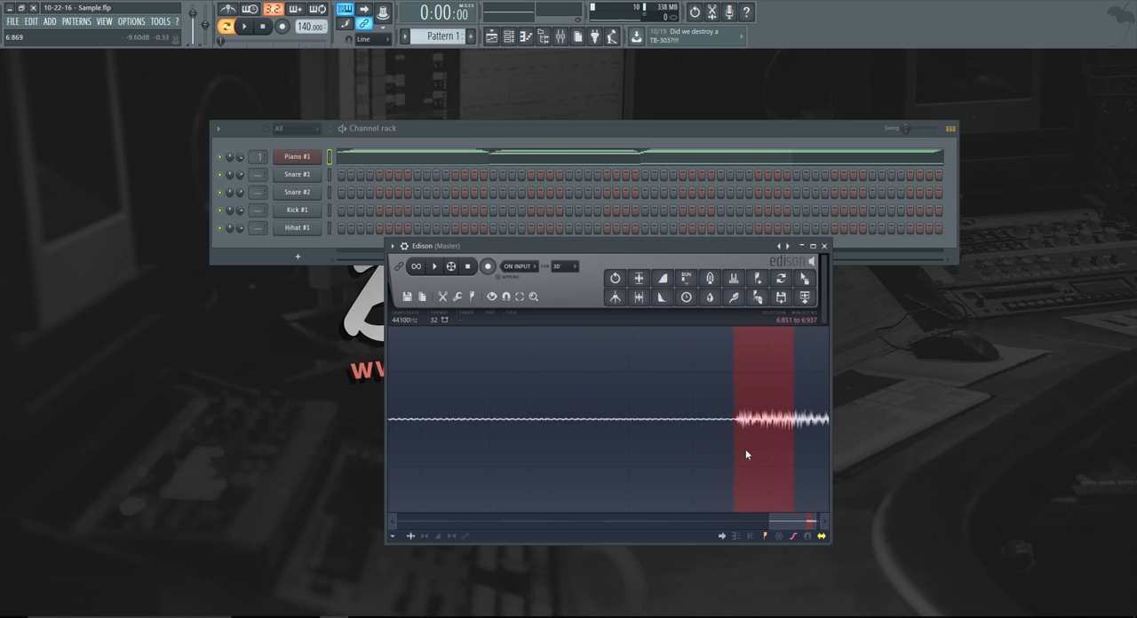
{"action": "scroll", "coordinate": [764, 448], "scroll_direction": "down", "scroll_amount": 1}
{"action": "left_click_drag", "start_coordinate": [815, 440], "coordinate": [874, 441]}
{"action": "right_click", "coordinate": [821, 443]}
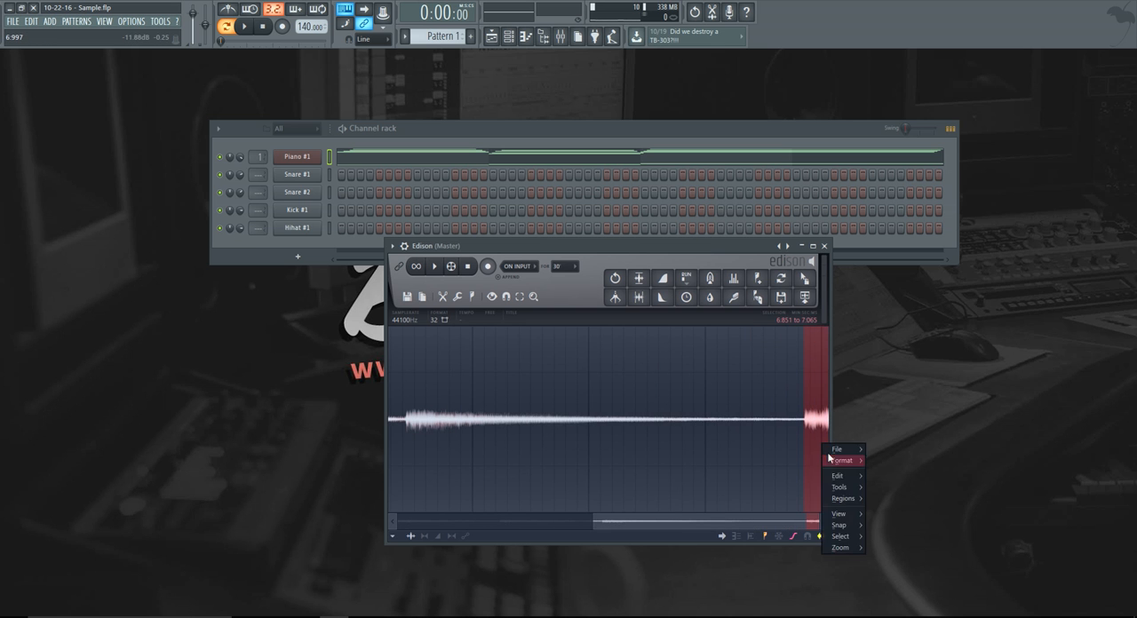
{"action": "mouse_move", "coordinate": [844, 477]}
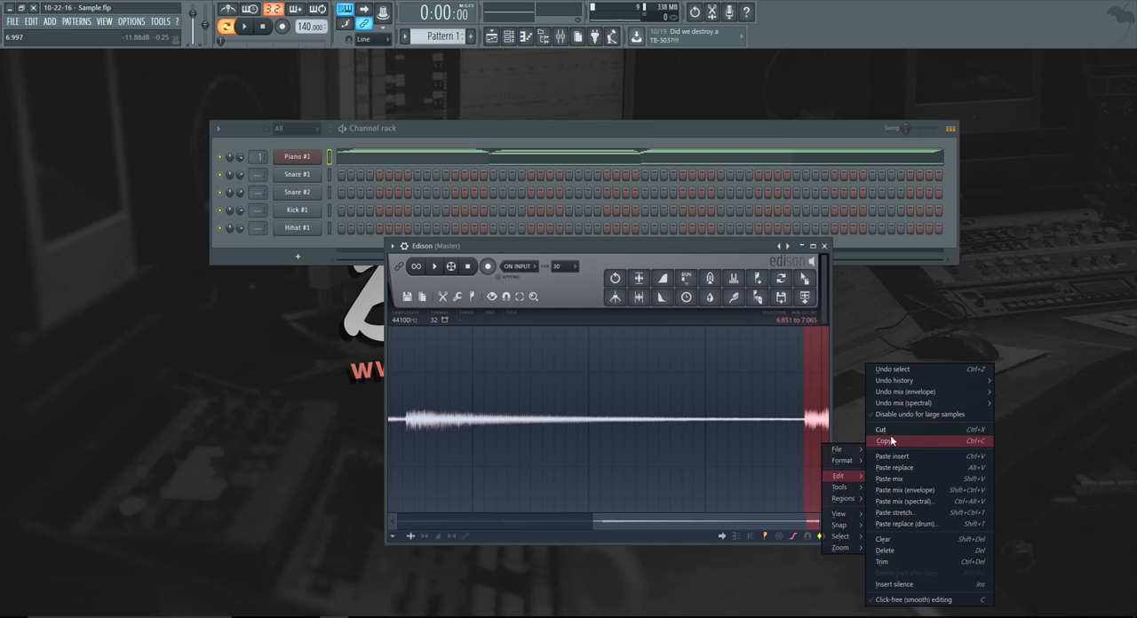
{"action": "left_click", "coordinate": [891, 429]}
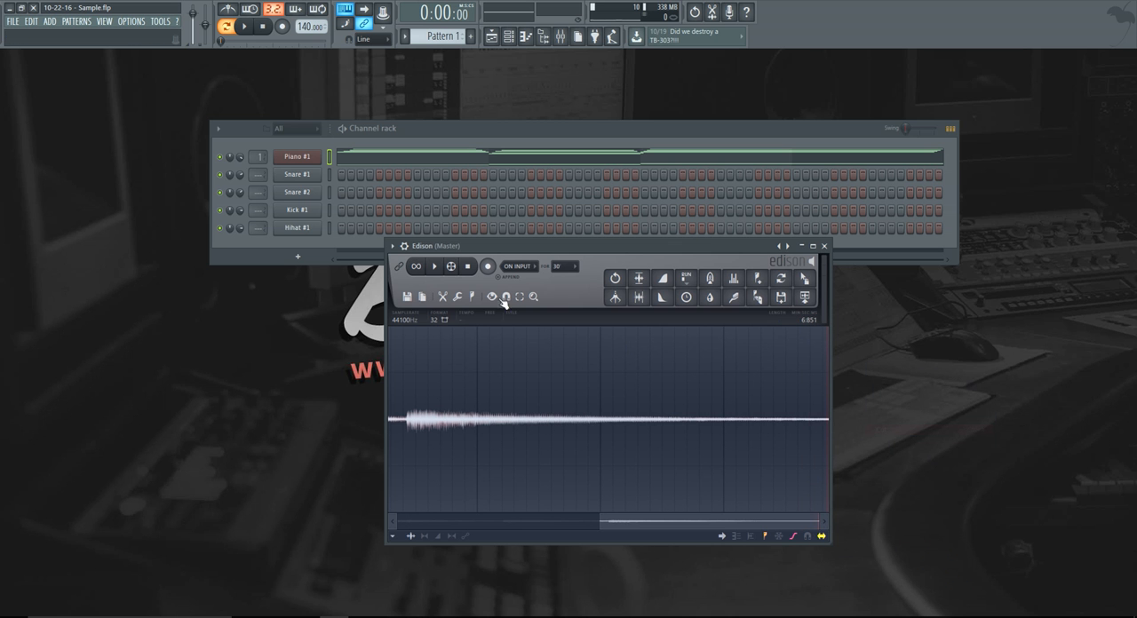
Play back the trimmed recording and add it to the channel rack as a new sample channel below Piano #1.
{"action": "left_click", "coordinate": [435, 267]}
{"action": "scroll", "coordinate": [569, 491], "scroll_direction": "down", "scroll_amount": 1}
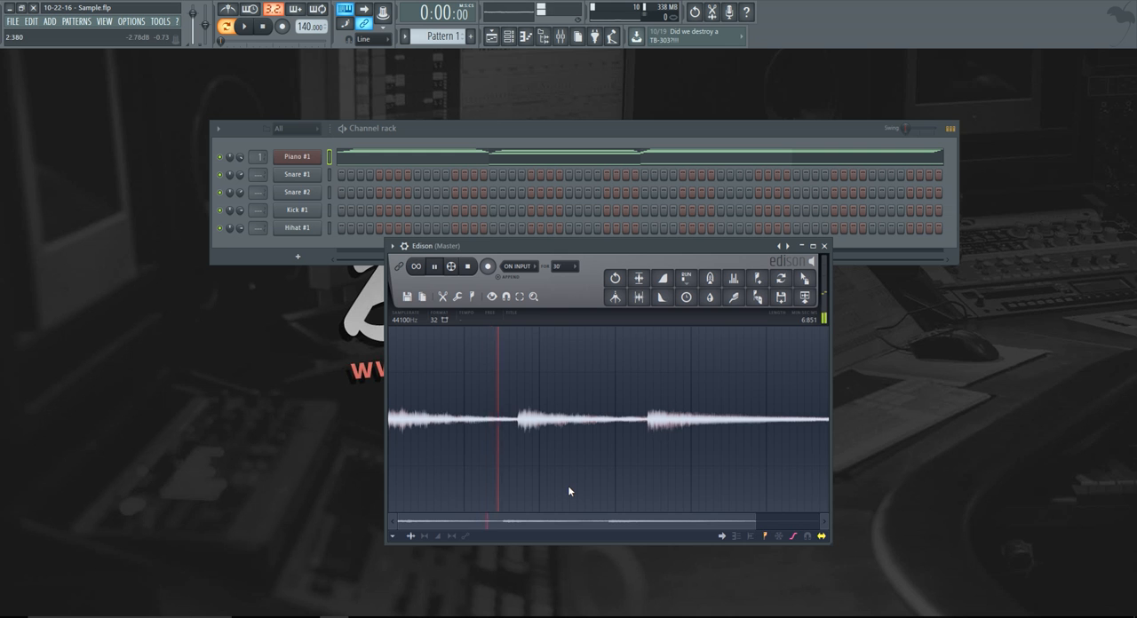
{"action": "scroll", "coordinate": [568, 486], "scroll_direction": "down", "scroll_amount": 1}
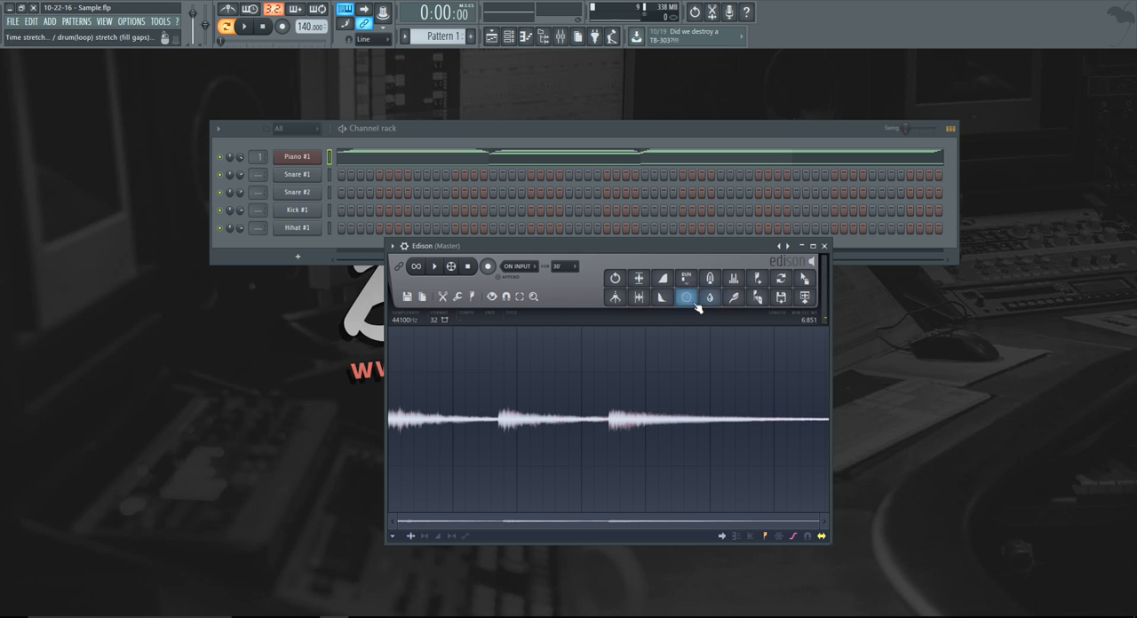
{"action": "left_click_drag", "start_coordinate": [804, 279], "coordinate": [311, 176]}
Rename the new sample channel to Rev Piano.
{"action": "right_click", "coordinate": [303, 178]}
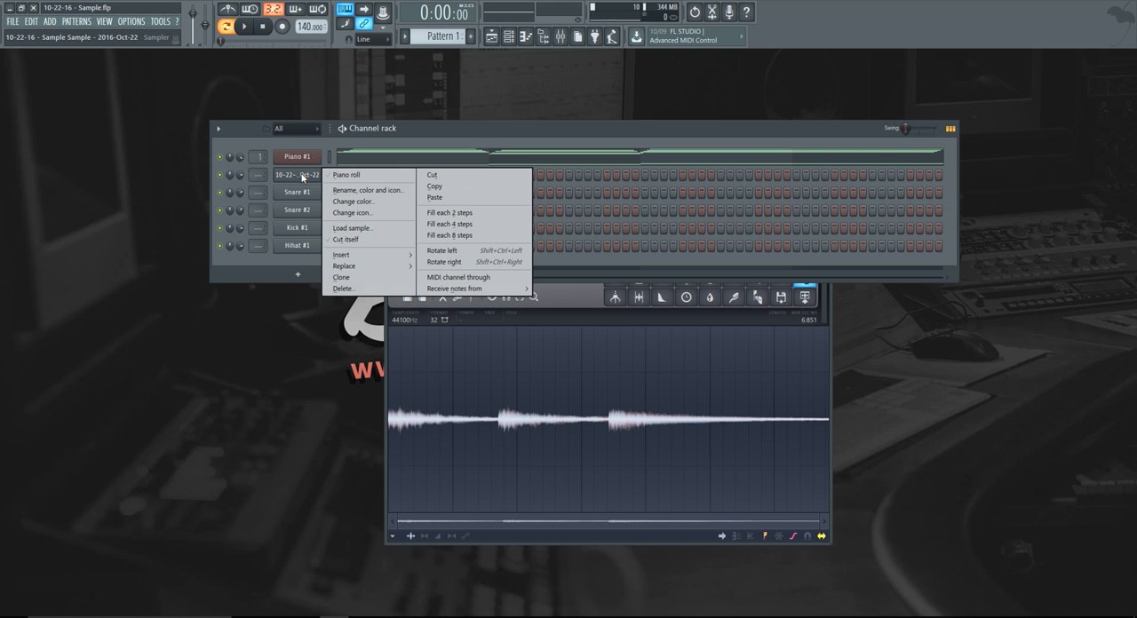
{"action": "left_click", "coordinate": [352, 189]}
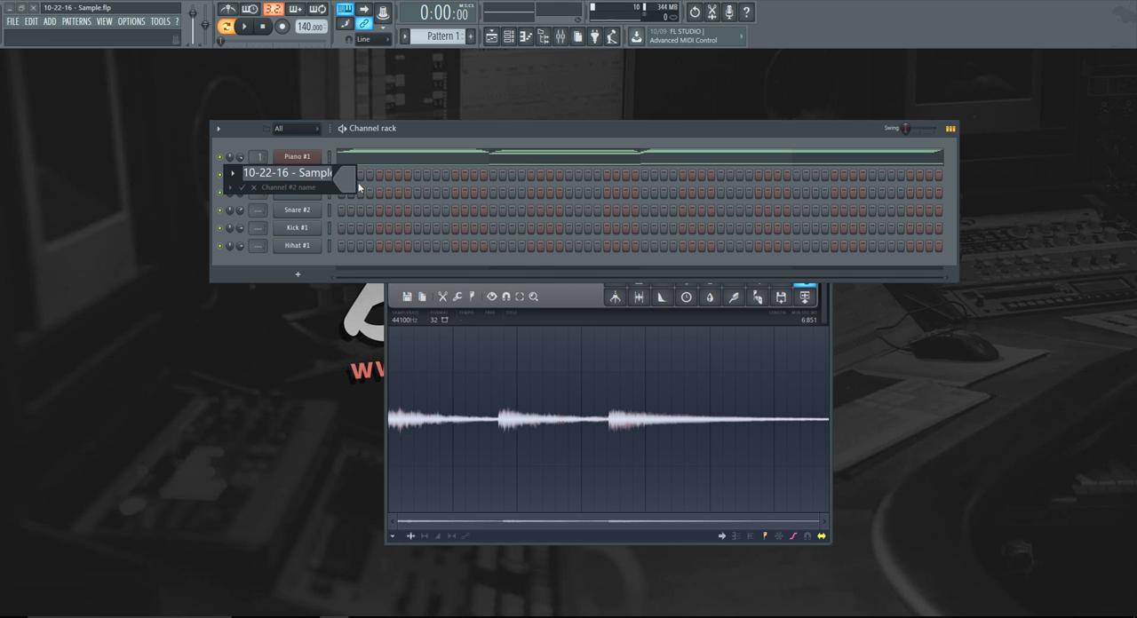
{"action": "type", "text": "Rev Pi"}
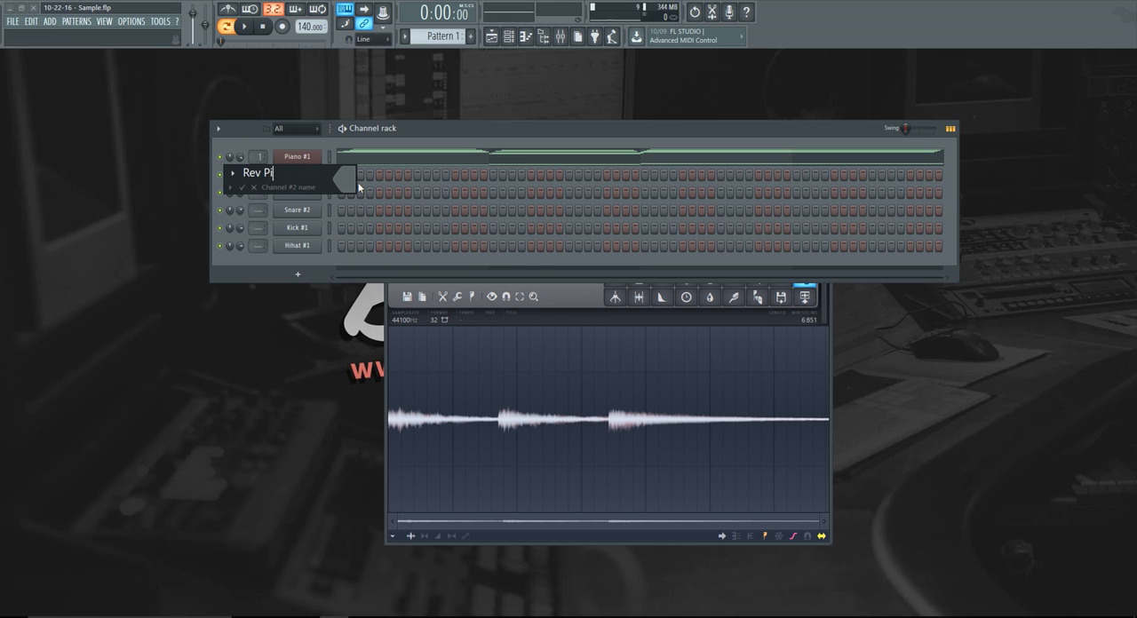
{"action": "type", "text": "ano"}
{"action": "key", "text": "Return"}
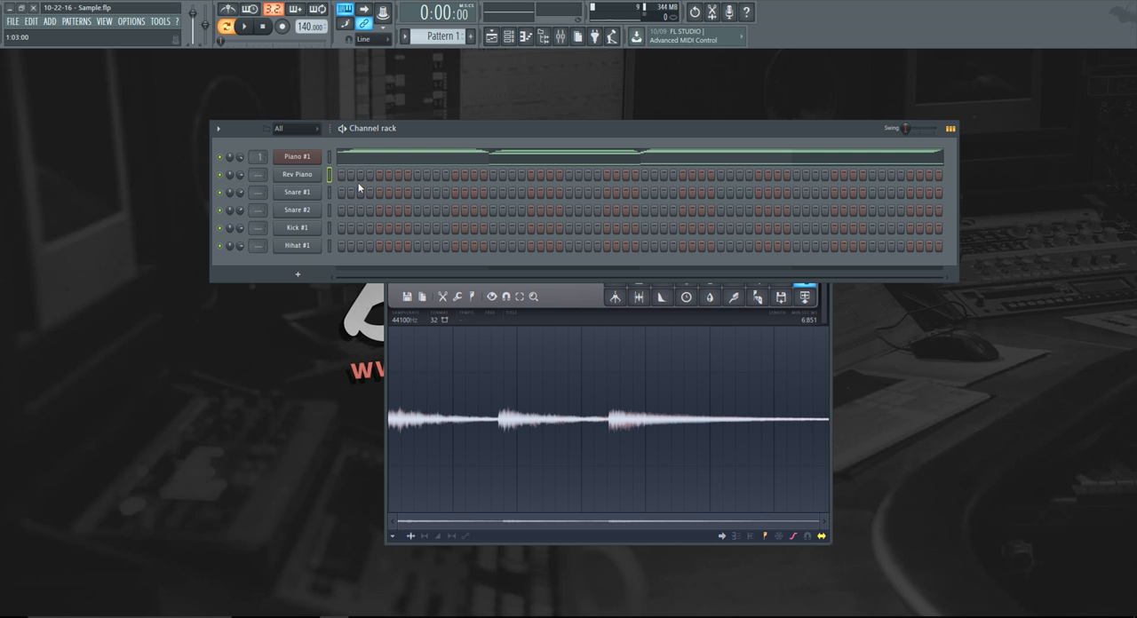
Enable Normalize and Reverse for the Rev Piano sample and close its channel settings.
{"action": "left_click", "coordinate": [314, 175]}
{"action": "left_click", "coordinate": [245, 296]}
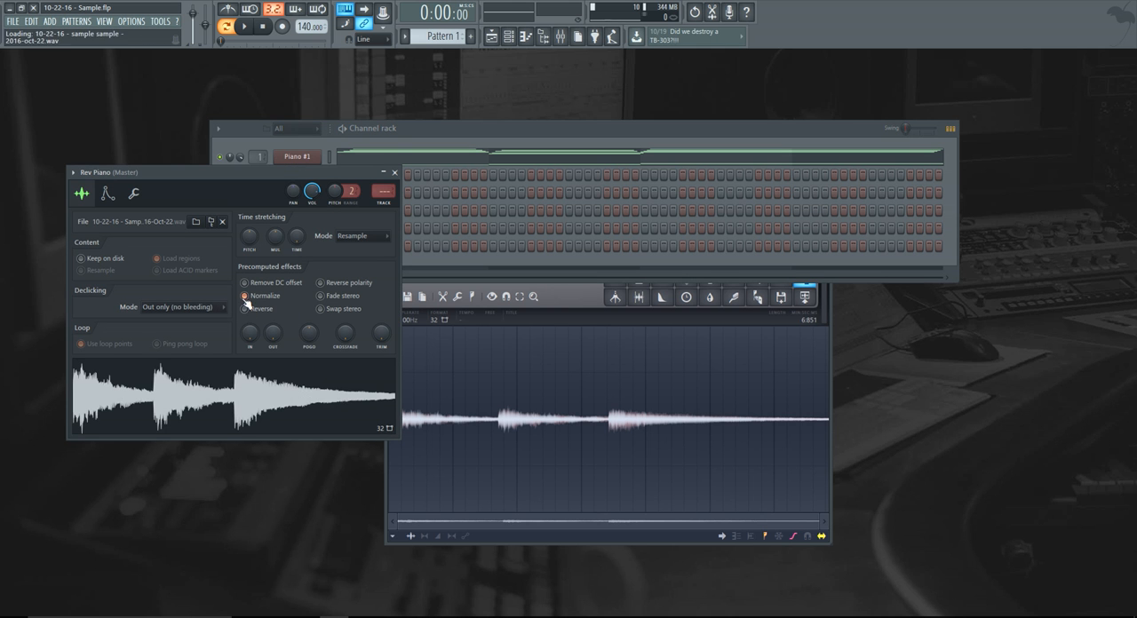
{"action": "left_click", "coordinate": [245, 309]}
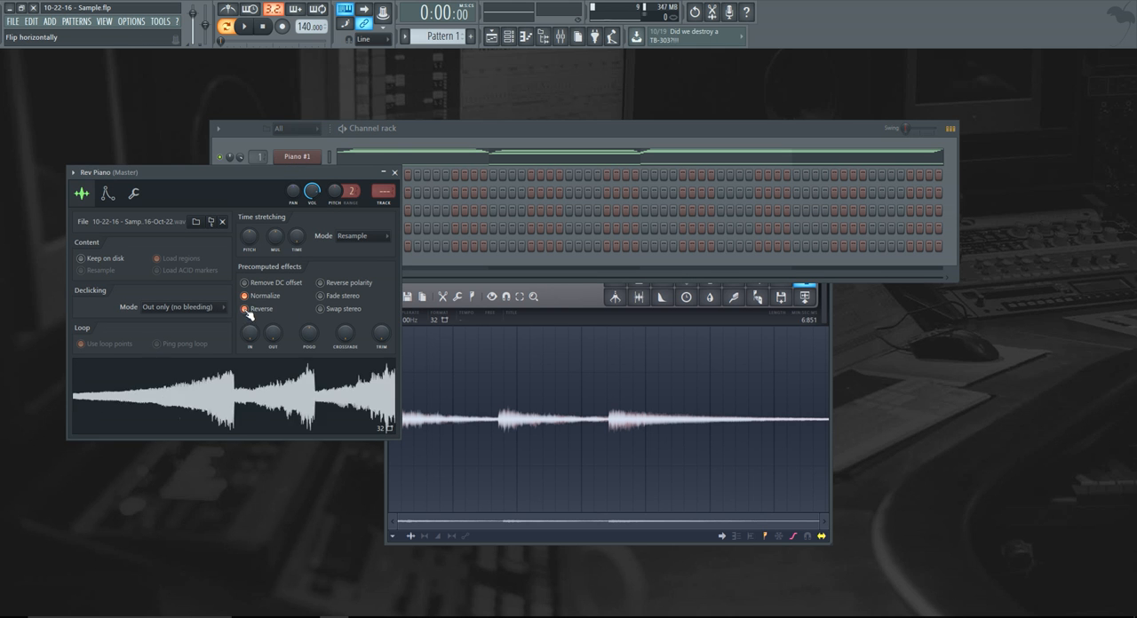
{"action": "left_click_drag", "start_coordinate": [337, 173], "coordinate": [431, 229]}
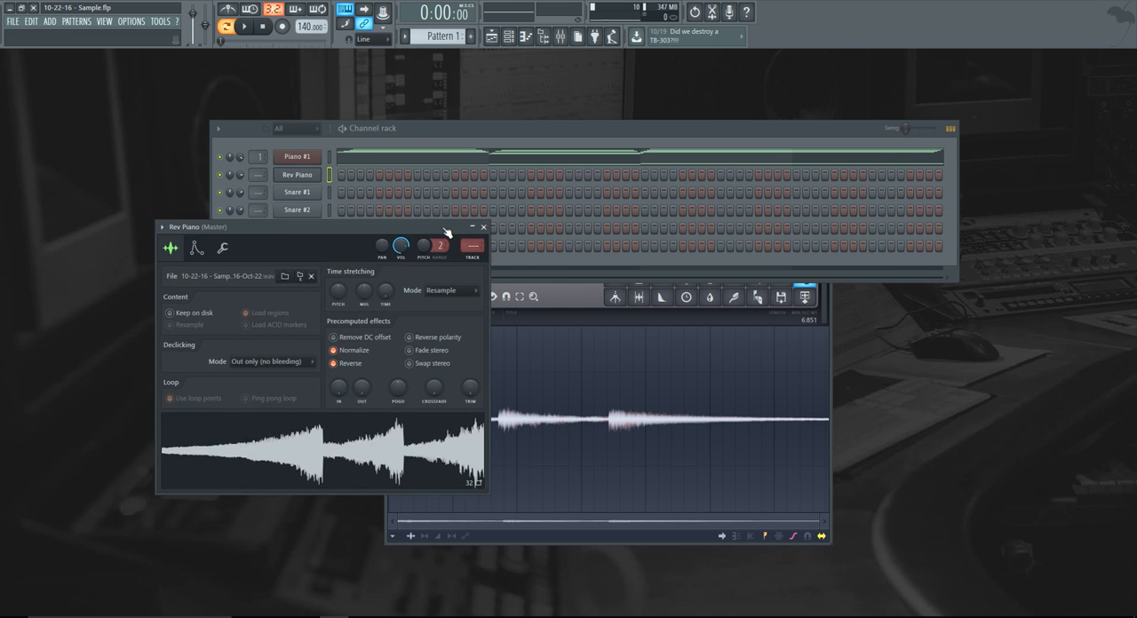
{"action": "left_click", "coordinate": [485, 229]}
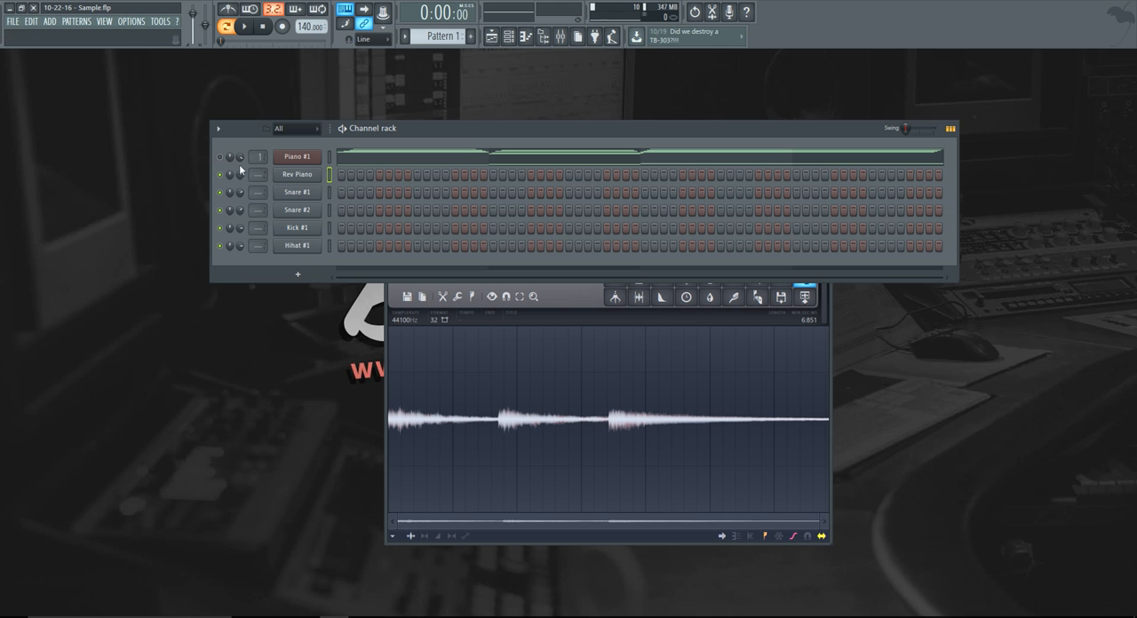
Trigger Rev Piano on the first step of the pattern and audition it.
{"action": "left_click", "coordinate": [344, 174]}
{"action": "key", "text": "space"}
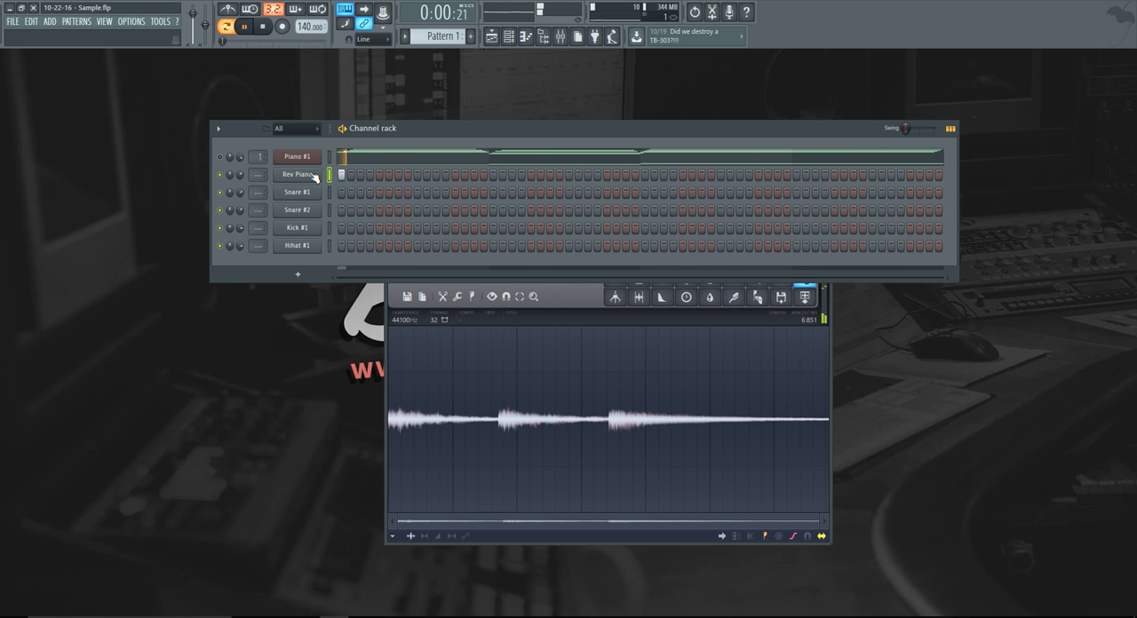
{"action": "key", "text": "space"}
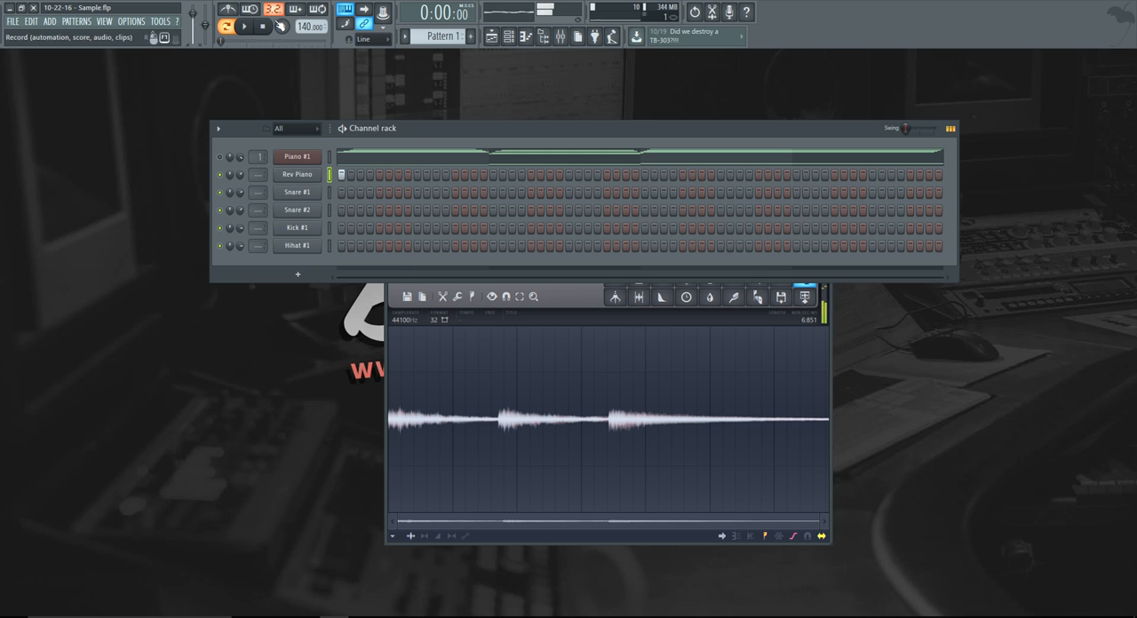
Apply a preset to the time-stretching Time setting of the Rev Piano sample and close its channel settings.
{"action": "left_click", "coordinate": [297, 174]}
{"action": "right_click", "coordinate": [386, 290]}
{"action": "left_click", "coordinate": [436, 395]}
{"action": "left_click", "coordinate": [483, 227]}
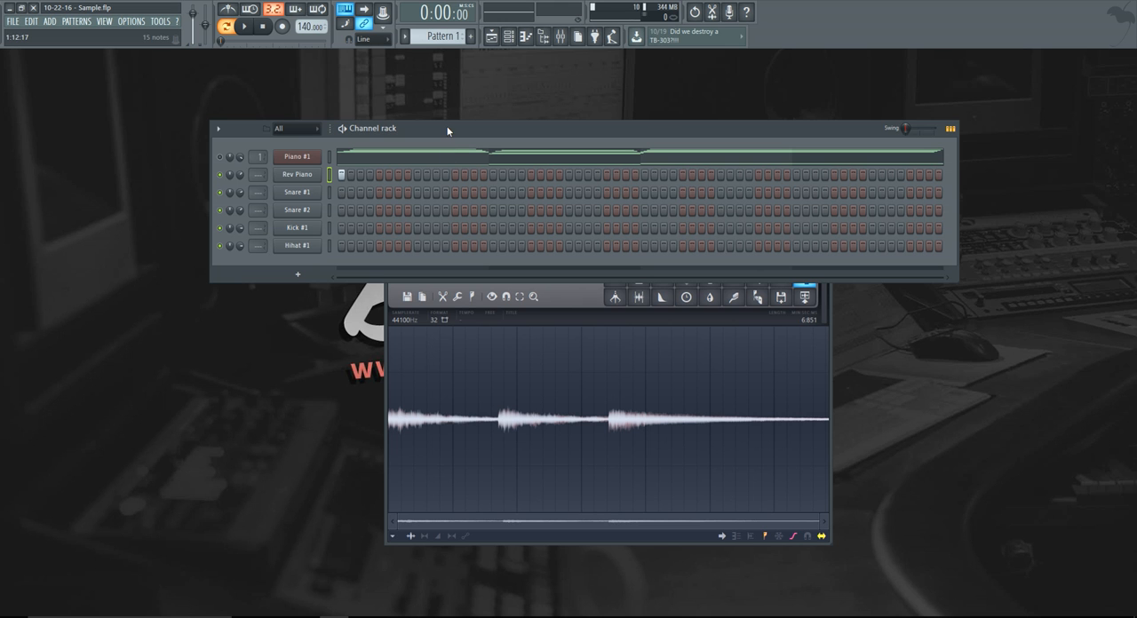
Program snare hits with Snare #1 on steps 3, 19, 35 and 51 and Snare #2 on steps 25, 41 and 57.
{"action": "left_click", "coordinate": [362, 193]}
{"action": "left_click", "coordinate": [513, 192]}
{"action": "left_click", "coordinate": [568, 210]}
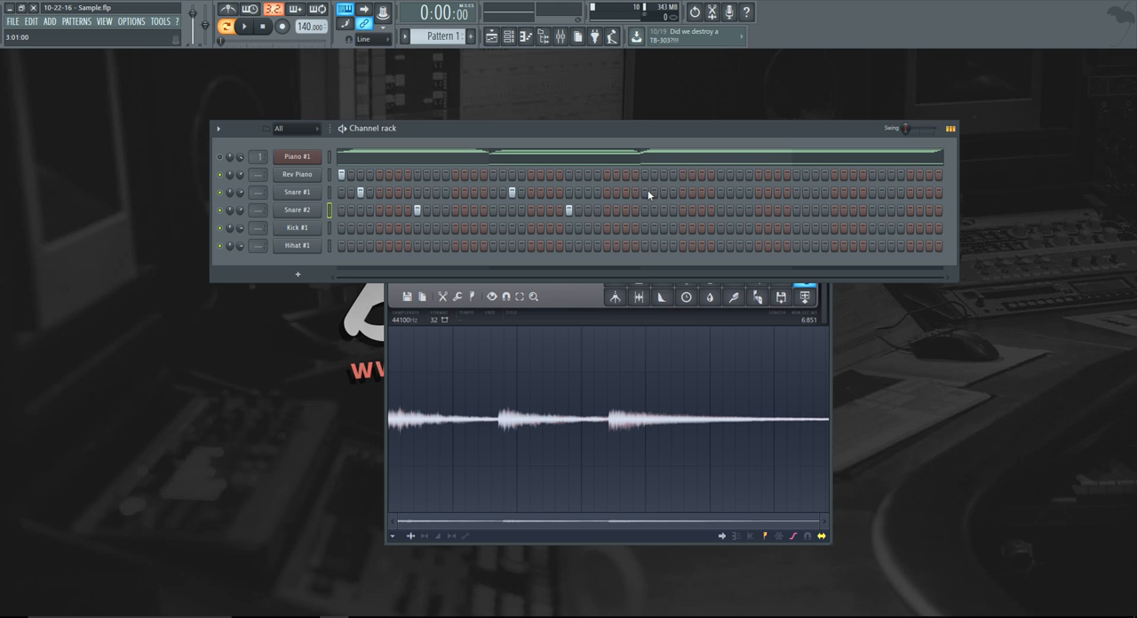
{"action": "left_click", "coordinate": [814, 193]}
{"action": "left_click_drag", "start_coordinate": [532, 137], "coordinate": [535, 127]}
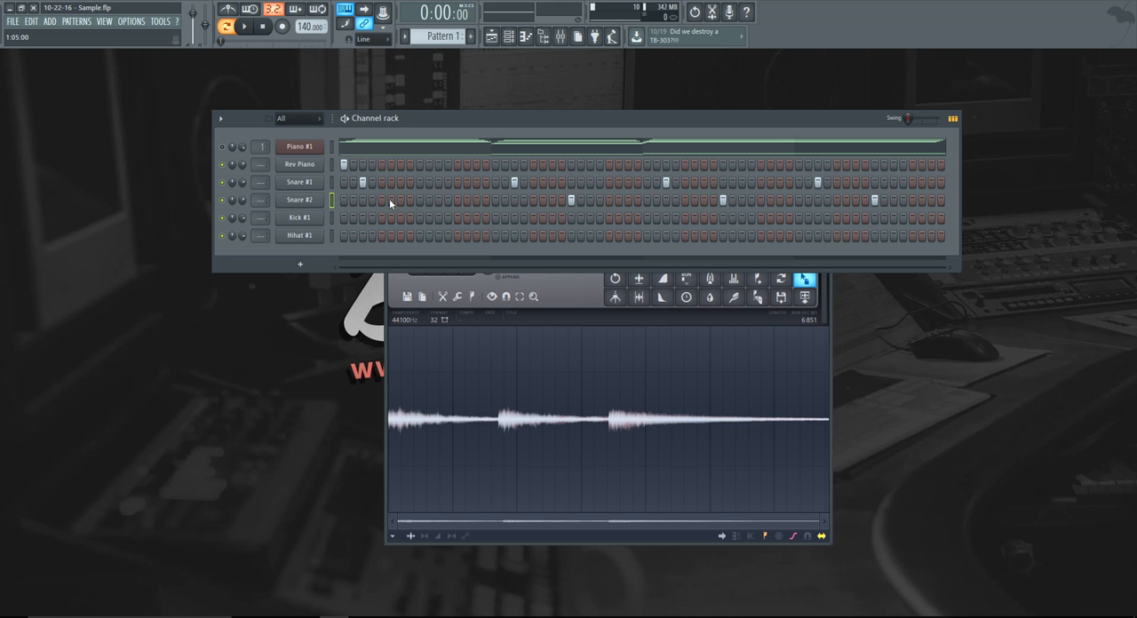
Remove the Snare #1 hits on steps 3 and 19 and place Snare #2 hits on steps 9, 15 and 19.
{"action": "left_click", "coordinate": [362, 182]}
{"action": "key", "text": "space"}
{"action": "left_click", "coordinate": [402, 203]}
{"action": "left_click_drag", "start_coordinate": [410, 202], "coordinate": [417, 201]}
{"action": "left_click", "coordinate": [516, 182]}
{"action": "key", "text": "space"}
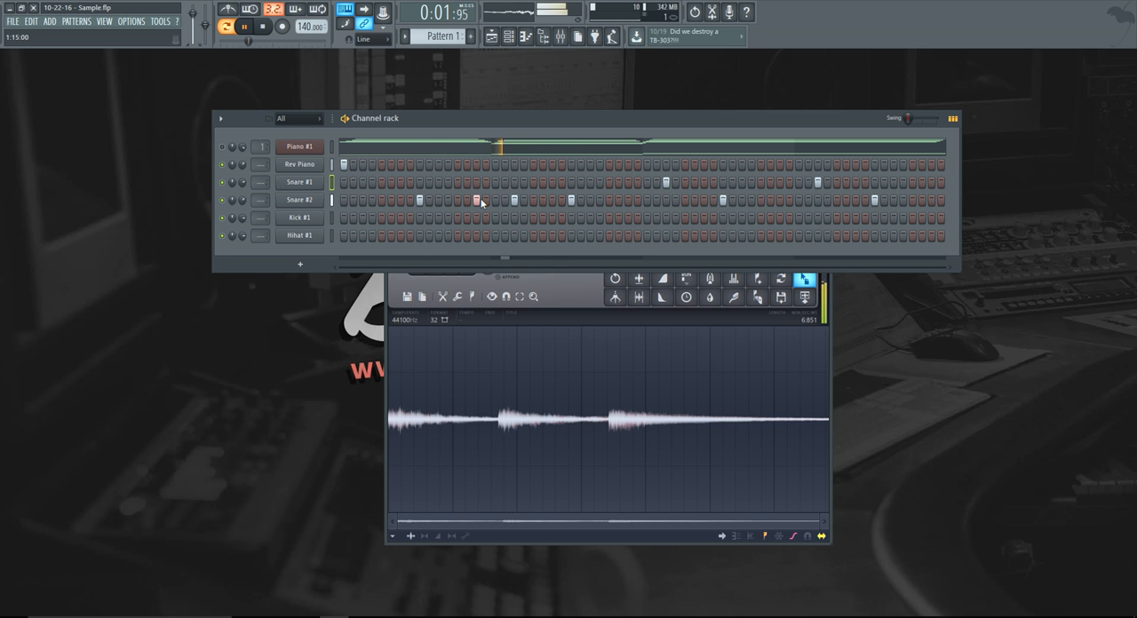
Remove the Snare #1 hits on steps 35 and 51 and add Snare #2 hits on steps 47 and 51.
{"action": "left_click", "coordinate": [667, 183]}
{"action": "left_click", "coordinate": [780, 200]}
{"action": "left_click", "coordinate": [817, 200]}
{"action": "left_click", "coordinate": [817, 183]}
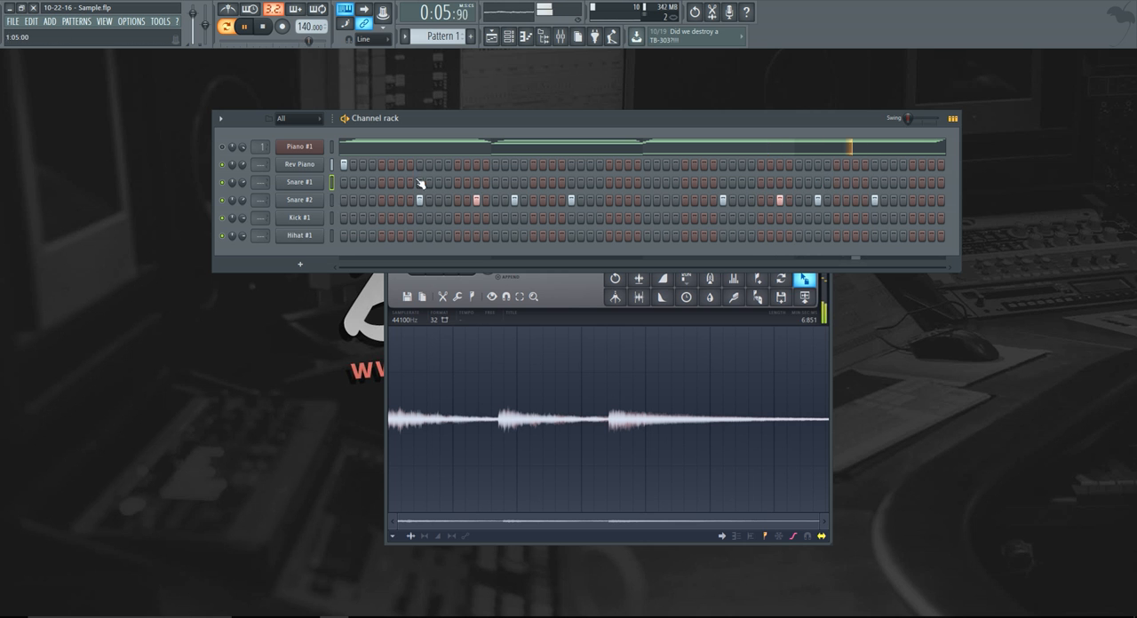
Open the Snare #2 channel settings and turn the Trim of its sample all the way up.
{"action": "right_click", "coordinate": [245, 202]}
{"action": "left_click", "coordinate": [306, 197]}
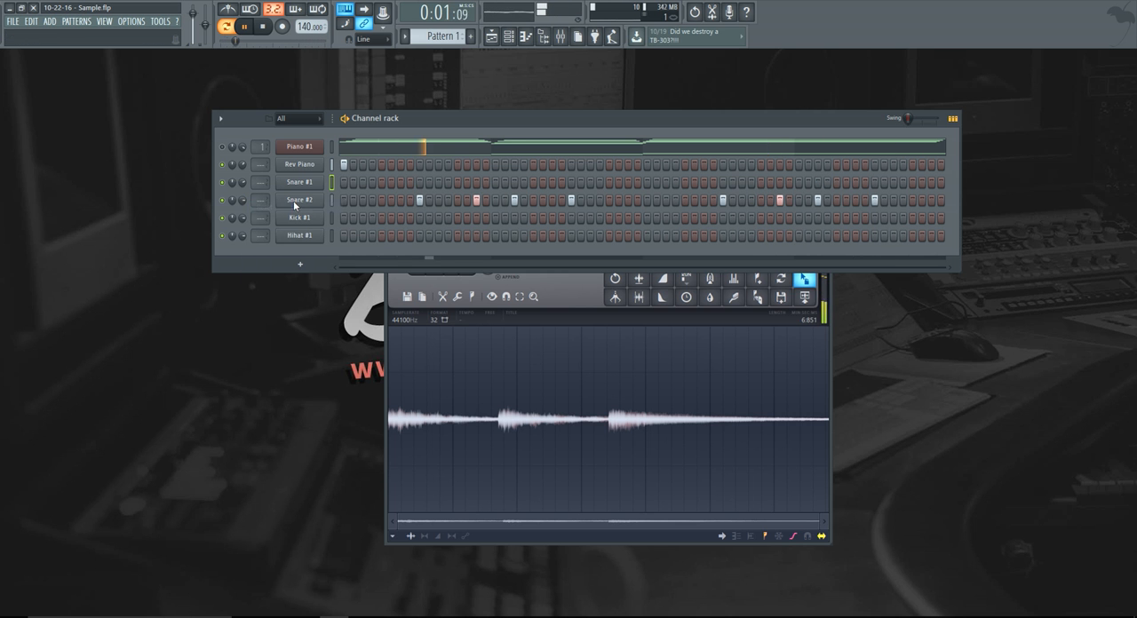
{"action": "left_click", "coordinate": [317, 198]}
{"action": "left_click_drag", "start_coordinate": [341, 363], "coordinate": [340, 341]}
{"action": "left_click_drag", "start_coordinate": [412, 363], "coordinate": [412, 294]}
Reset the Pogo effect of the Snare #2 sample and add a slight fade-out.
{"action": "left_click_drag", "start_coordinate": [340, 364], "coordinate": [340, 356]}
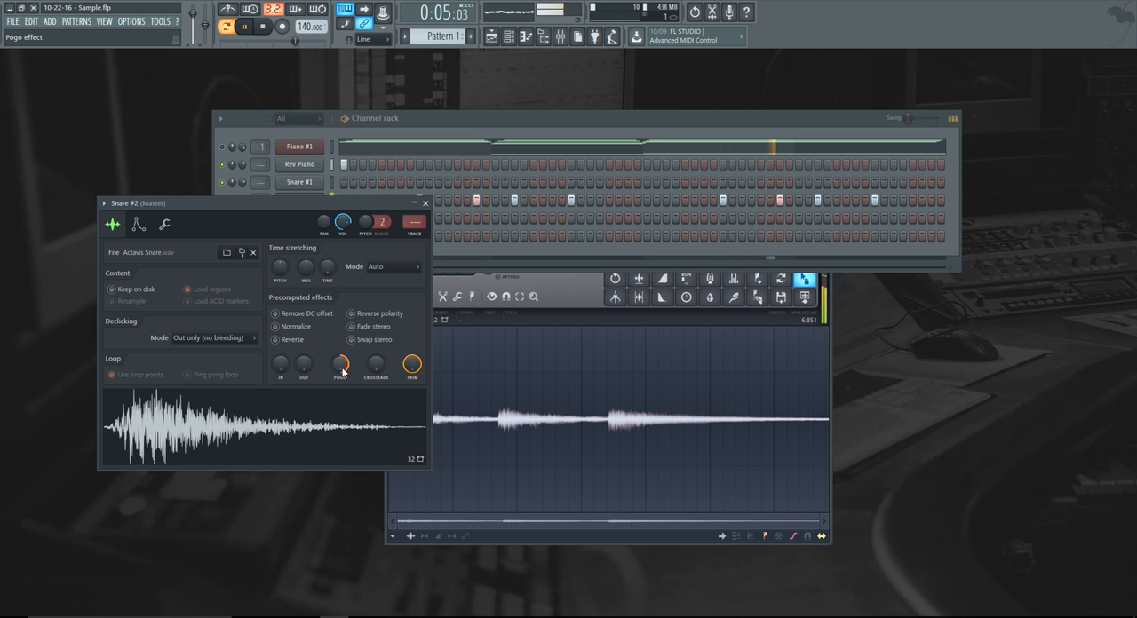
{"action": "right_click", "coordinate": [341, 366]}
{"action": "left_click", "coordinate": [358, 374]}
{"action": "mouse_move", "coordinate": [304, 364]}
{"action": "left_mouse_down"}
{"action": "mouse_move", "coordinate": [308, 354]}
{"action": "mouse_move", "coordinate": [310, 367]}
{"action": "left_mouse_up"}
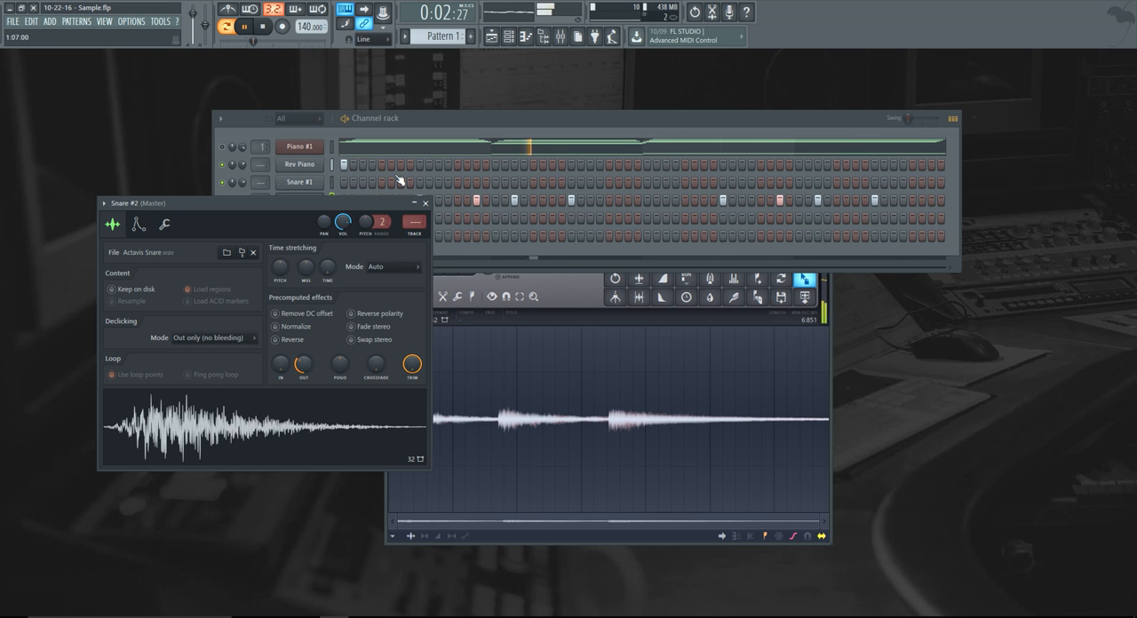
Copy the Snare #2 step pattern onto the Snare #1 channel.
{"action": "left_click", "coordinate": [405, 122]}
{"action": "right_click", "coordinate": [319, 197]}
{"action": "left_click", "coordinate": [435, 212]}
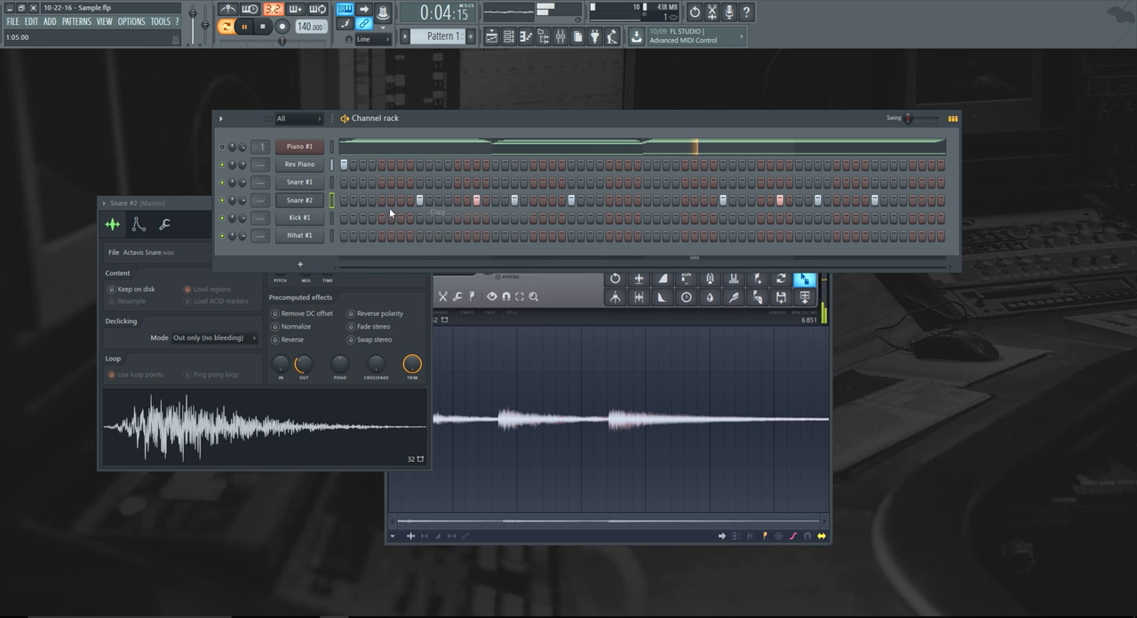
{"action": "right_click", "coordinate": [313, 183]}
{"action": "left_click", "coordinate": [437, 205]}
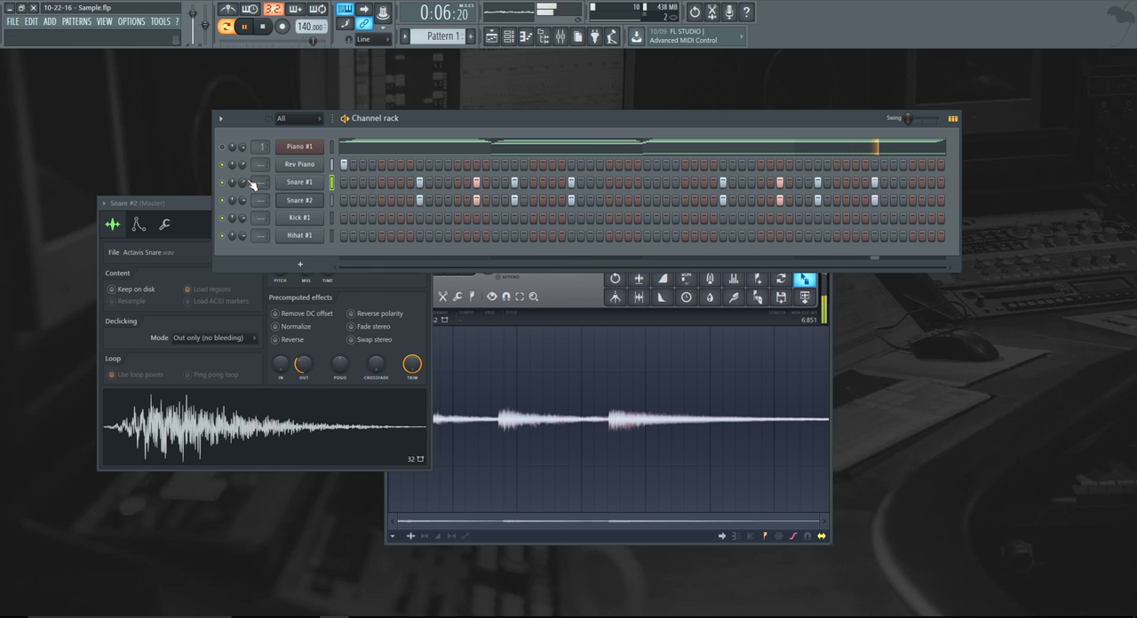
Raise the Trim and fade-out of the Snare #1 sample and close its channel settings.
{"action": "left_click", "coordinate": [306, 183]}
{"action": "left_click_drag", "start_coordinate": [394, 350], "coordinate": [394, 300]}
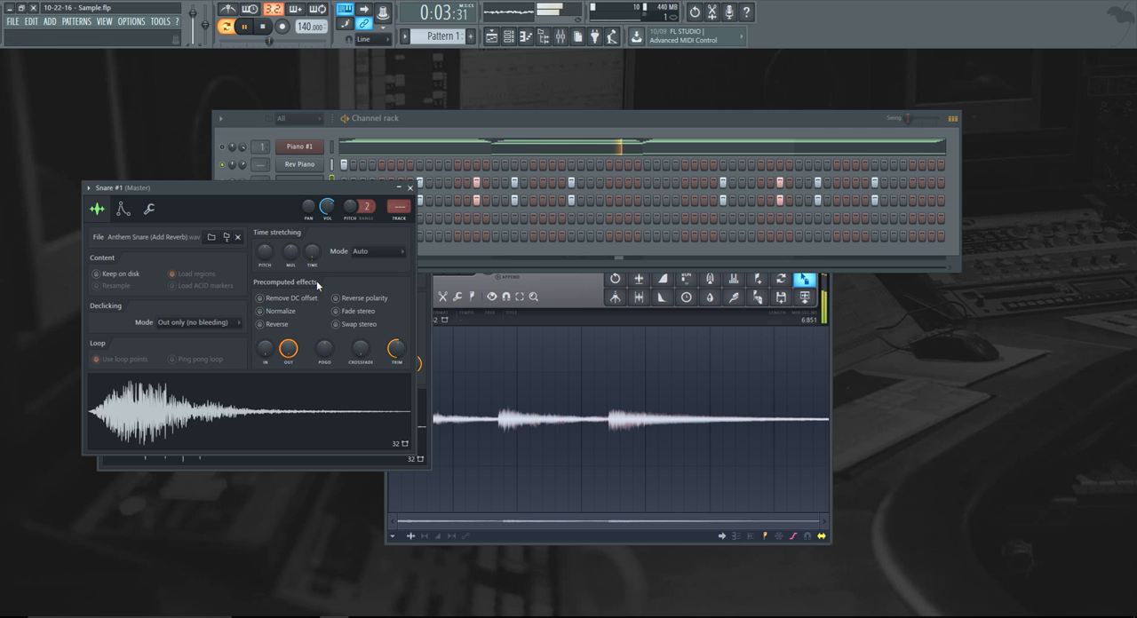
{"action": "left_click", "coordinate": [409, 188]}
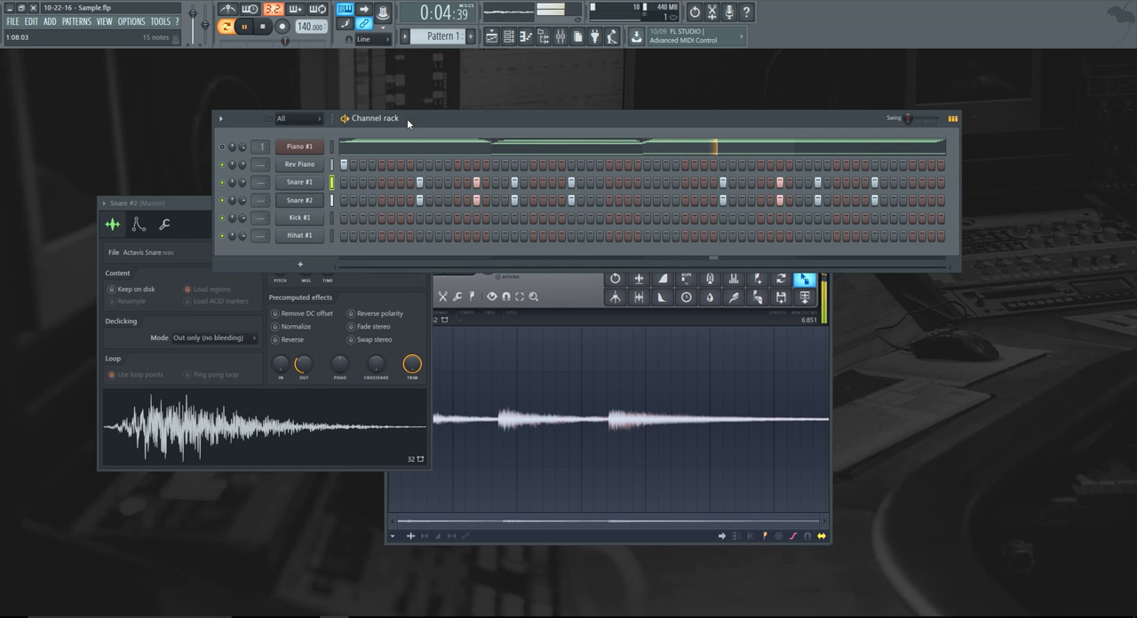
Program Kick #1 hits on steps 1, 7, 17 and 23.
{"action": "left_click", "coordinate": [344, 218]}
{"action": "left_click", "coordinate": [400, 218]}
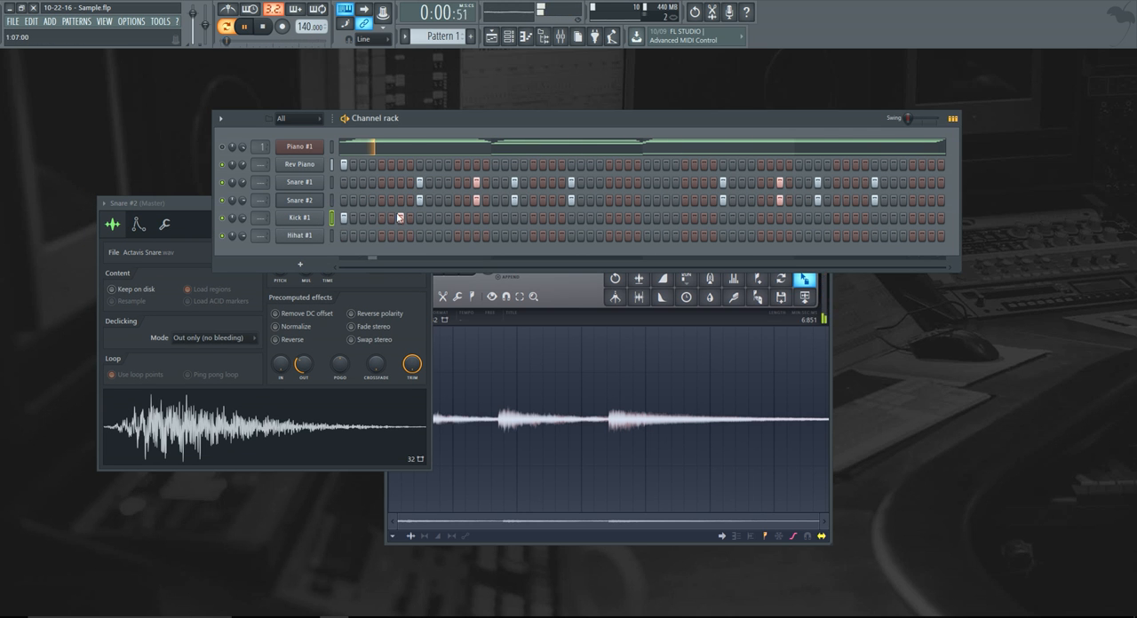
{"action": "left_click", "coordinate": [504, 218]}
{"action": "right_click", "coordinate": [504, 218]}
{"action": "left_click", "coordinate": [496, 218]}
{"action": "left_click", "coordinate": [552, 217]}
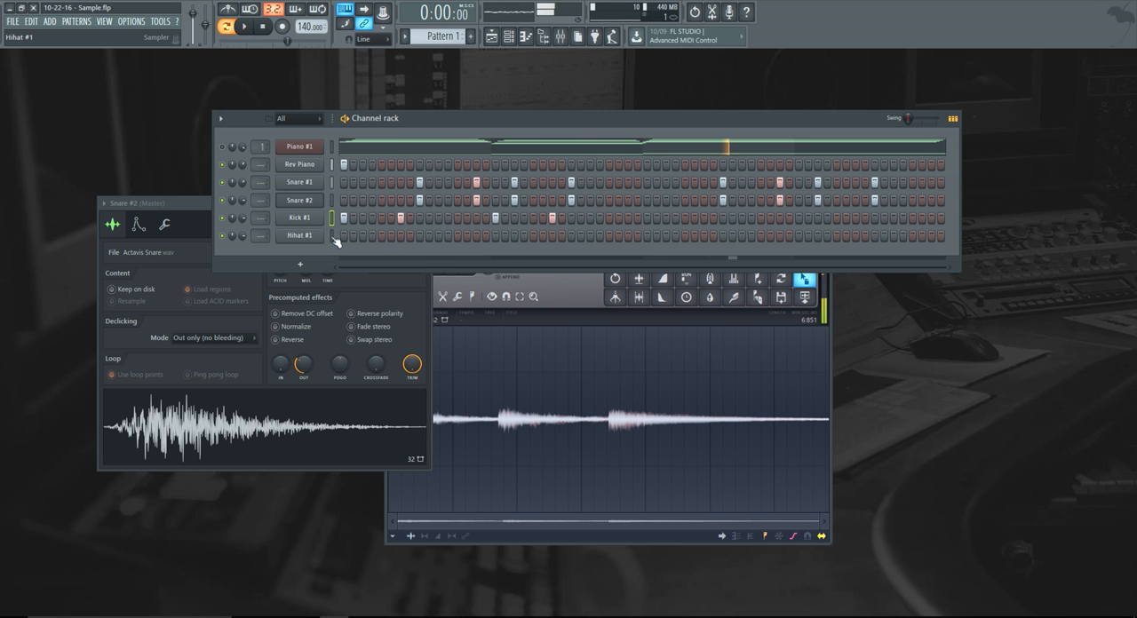
Stop playback and fill the Hihat #1 channel with a hit on every second step.
{"action": "key", "text": "space"}
{"action": "right_click", "coordinate": [306, 236]}
{"action": "left_click", "coordinate": [436, 274]}
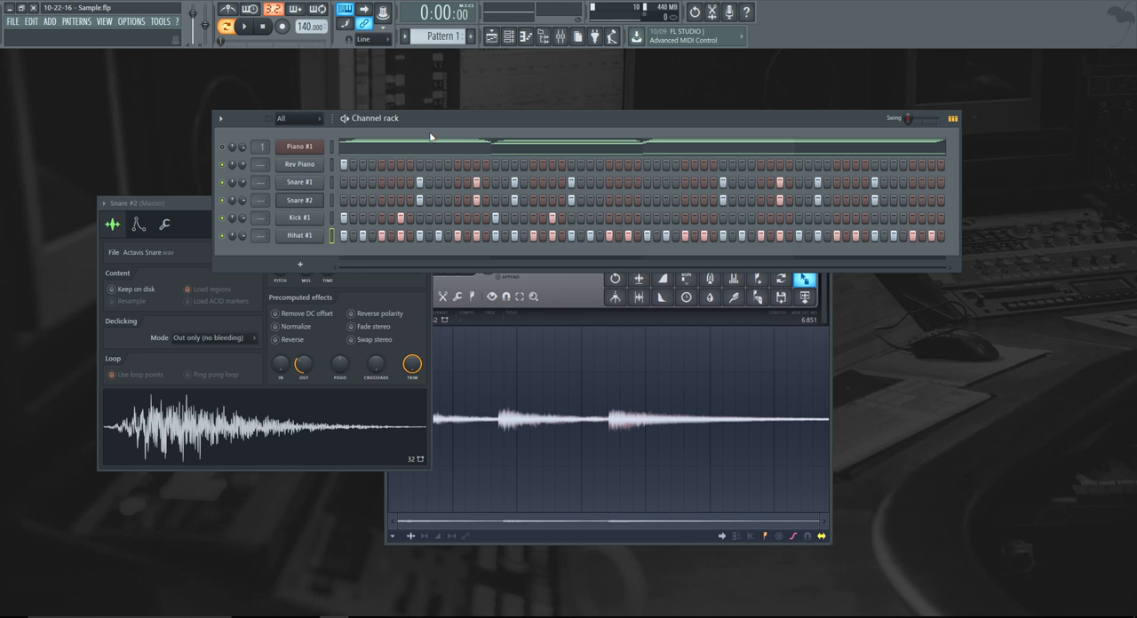
Play the pattern to audition the drums and mute the Snare #1 channel.
{"action": "key", "text": "space"}
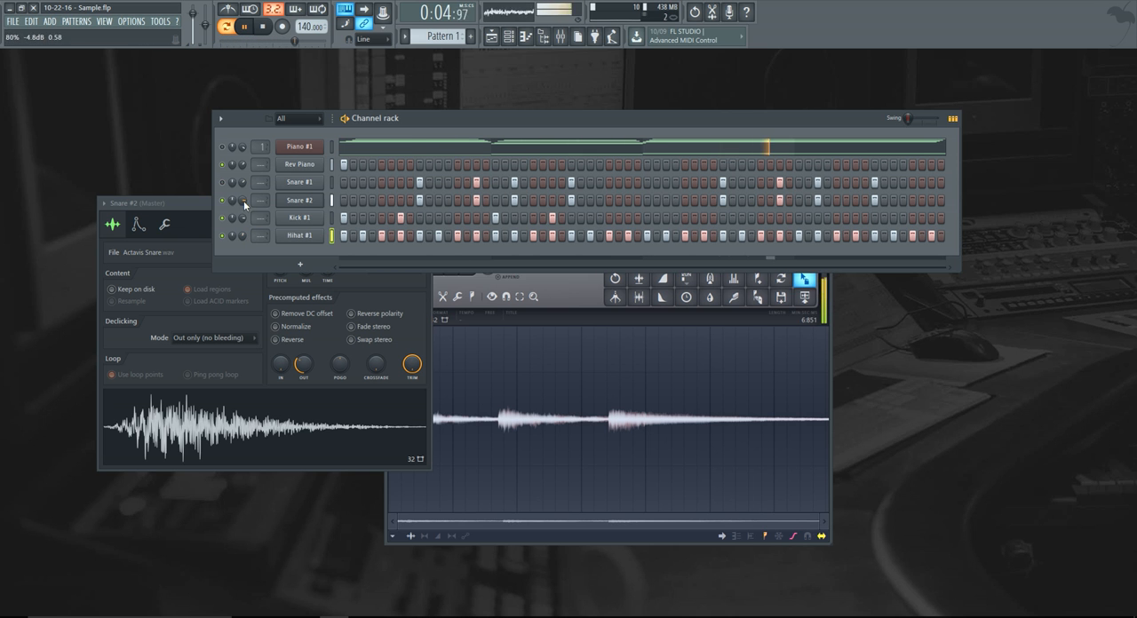
{"action": "key", "text": "space"}
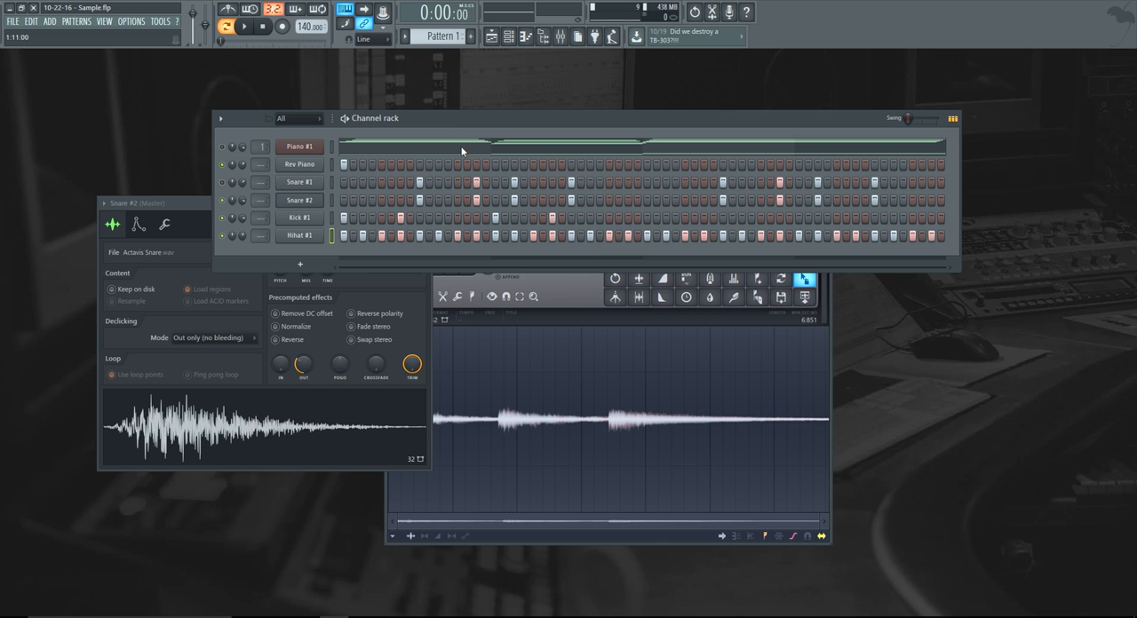
Raise the Trim of the Kick #1 sample, leaving Reverse off, and close its channel settings.
{"action": "left_click", "coordinate": [291, 218]}
{"action": "left_click_drag", "start_coordinate": [290, 215], "coordinate": [434, 195]}
{"action": "left_click_drag", "start_coordinate": [573, 361], "coordinate": [574, 306]}
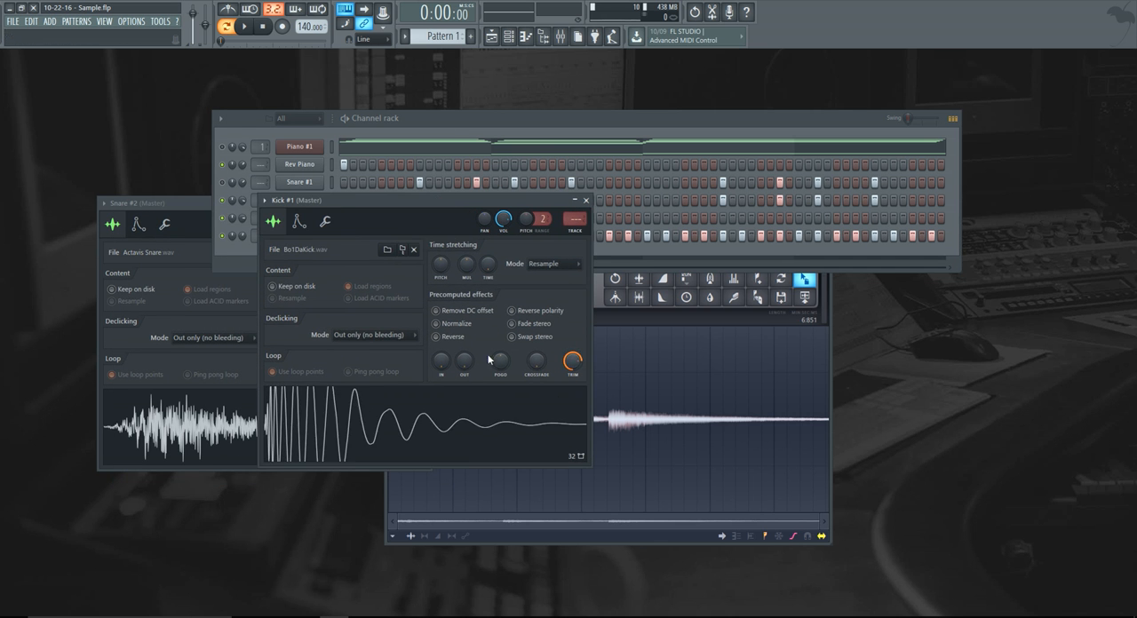
{"action": "left_click", "coordinate": [437, 337]}
{"action": "left_click", "coordinate": [437, 337]}
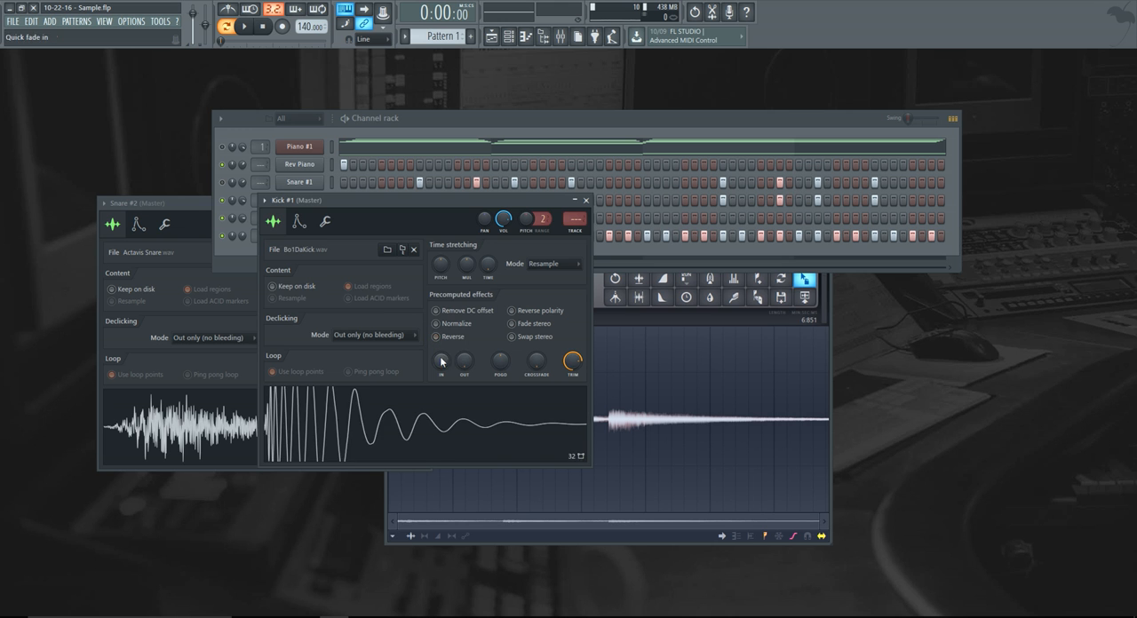
{"action": "left_click", "coordinate": [585, 199]}
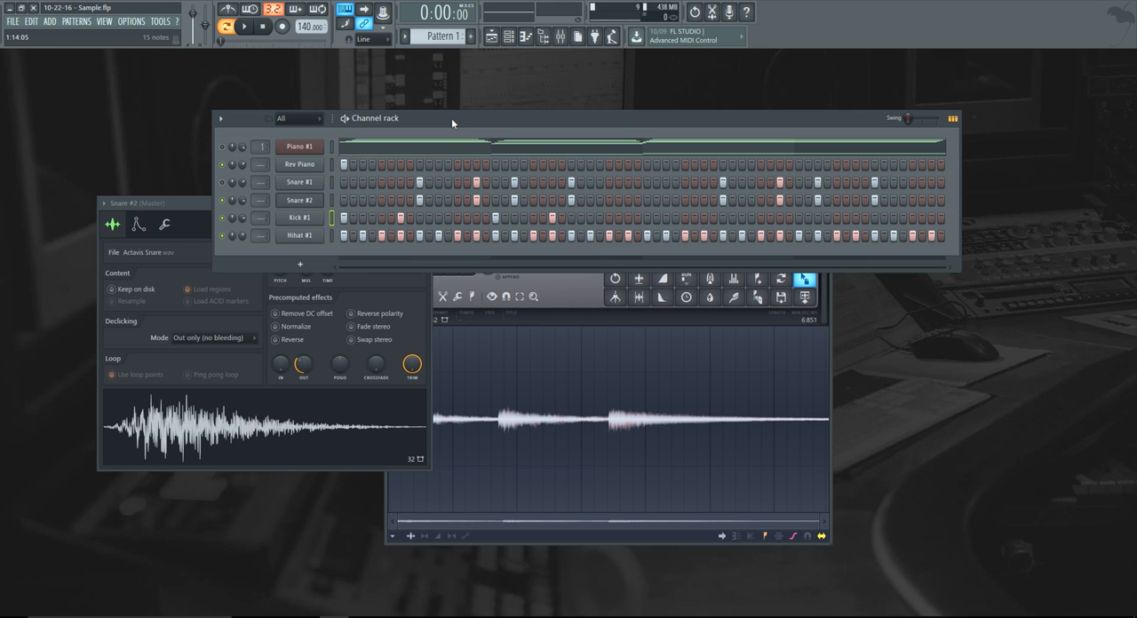